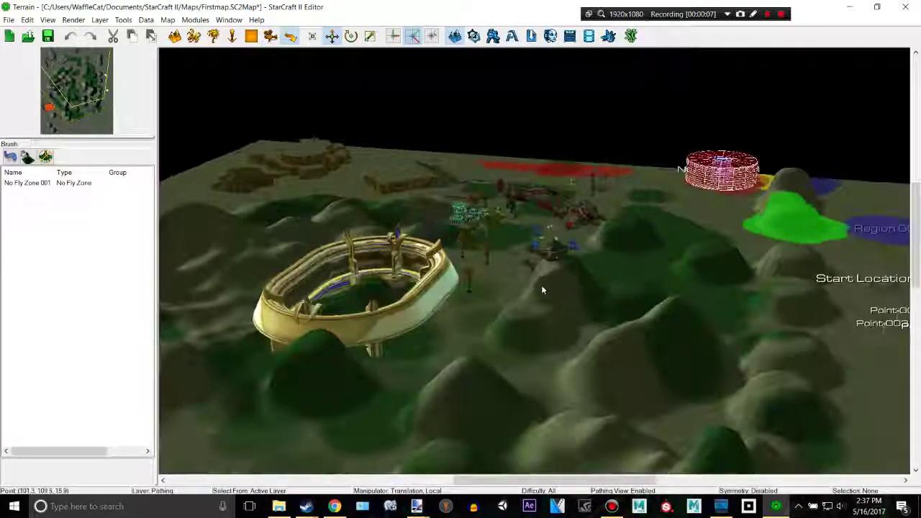
Look over the Firstmap terrain from several distances and angles, including the hills, units and start locations
scroll(543, 287, up, 5)
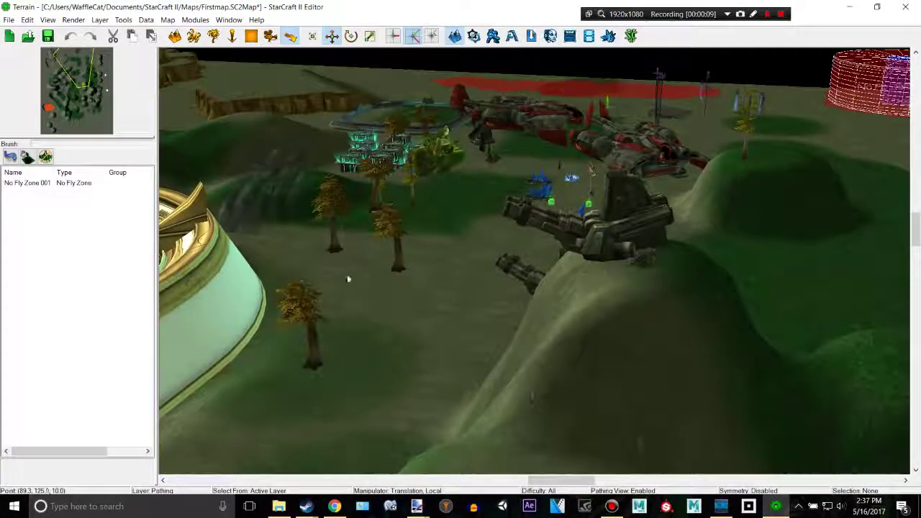
middle_drag(358, 290, 493, 346)
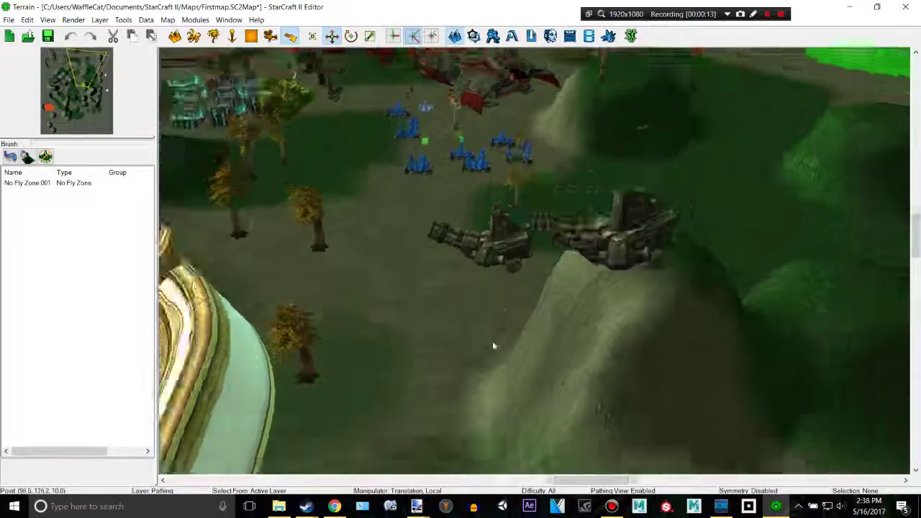
scroll(493, 338, down, 8)
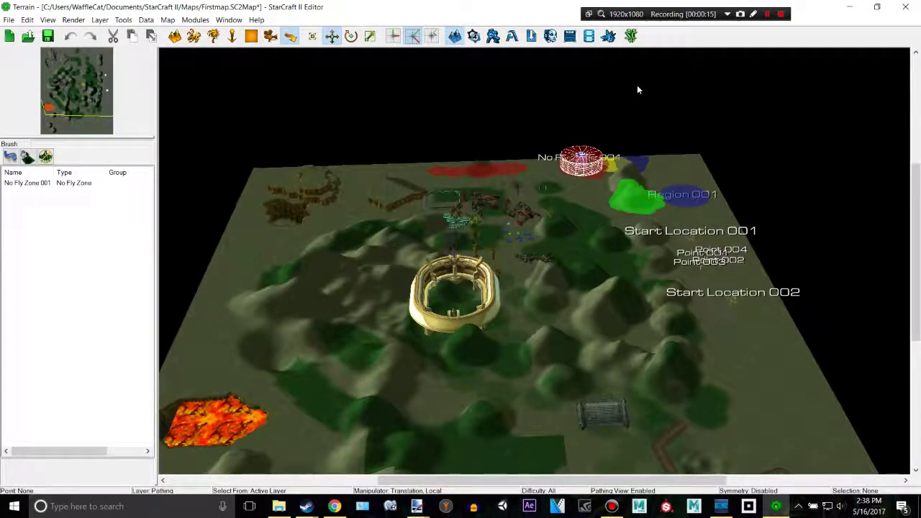
drag(666, 18, 661, 16)
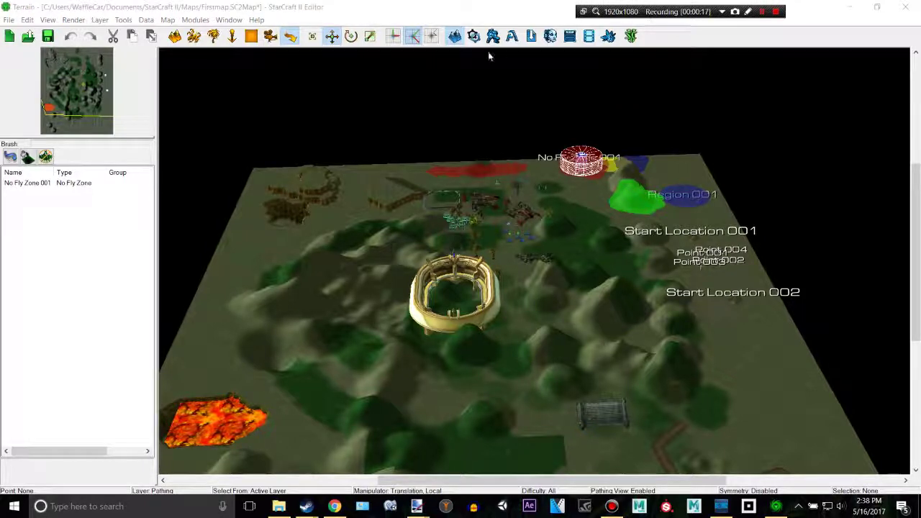
scroll(483, 212, down, 2)
scroll(521, 296, up, 3)
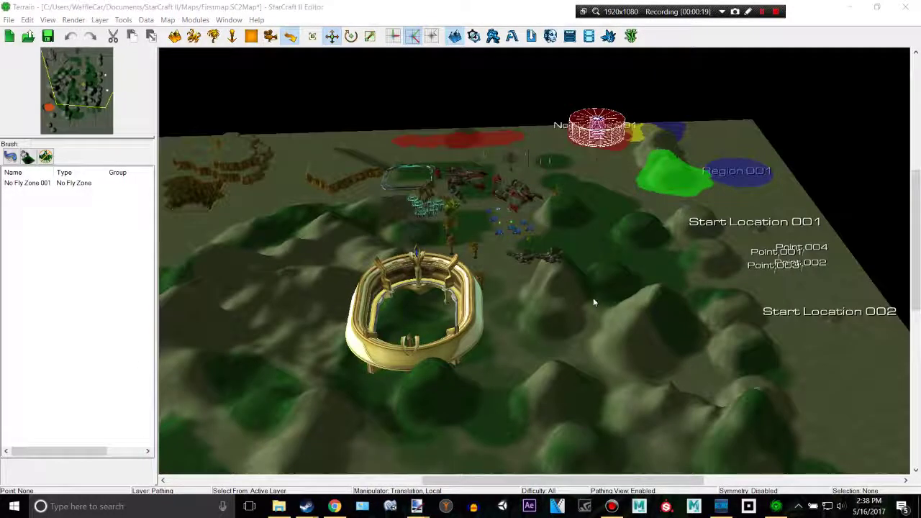
ctrl+right_drag(593, 297, 430, 188)
middle_drag(431, 189, 515, 77)
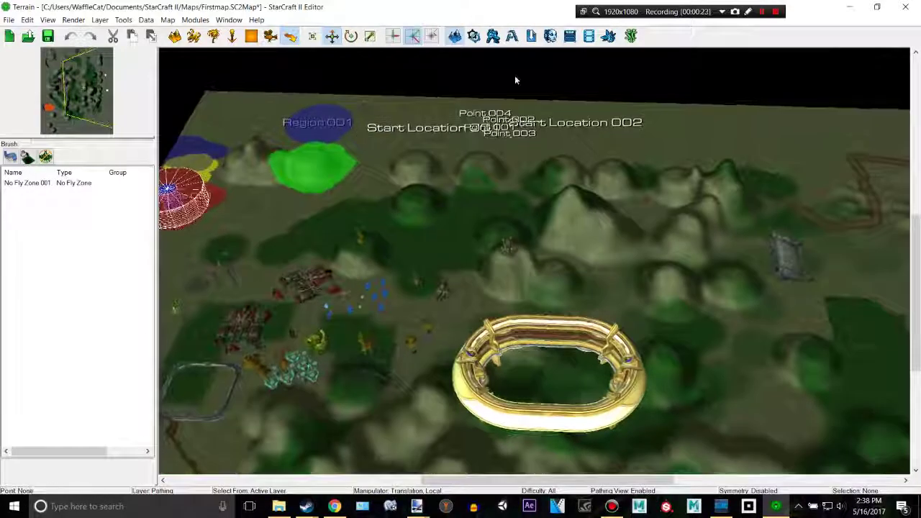
Open the Data module and review the unit list and the data categories available for a new tab
click(494, 36)
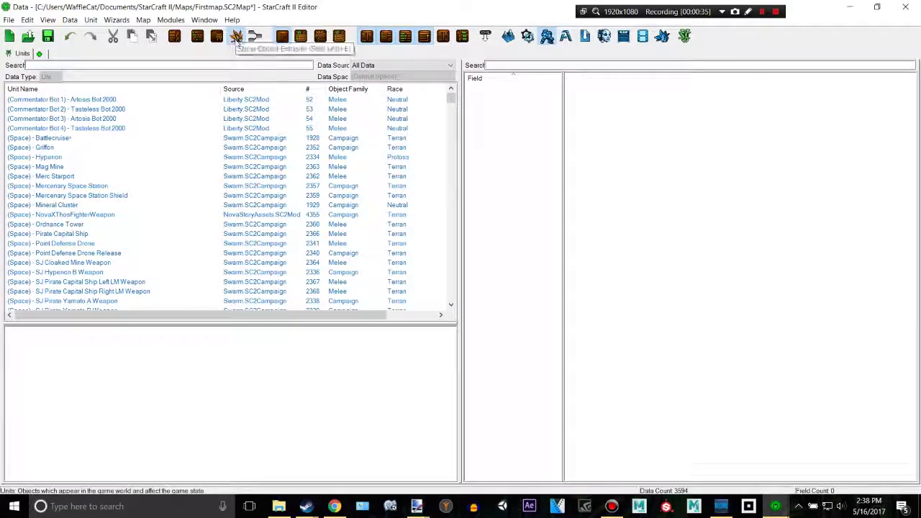
scroll(185, 179, down, 4)
scroll(185, 179, up, 4)
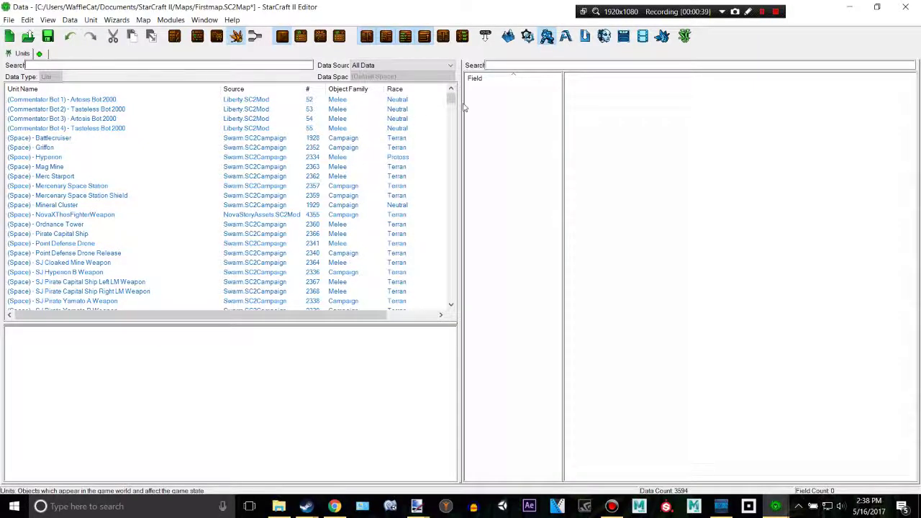
drag(452, 101, 460, 81)
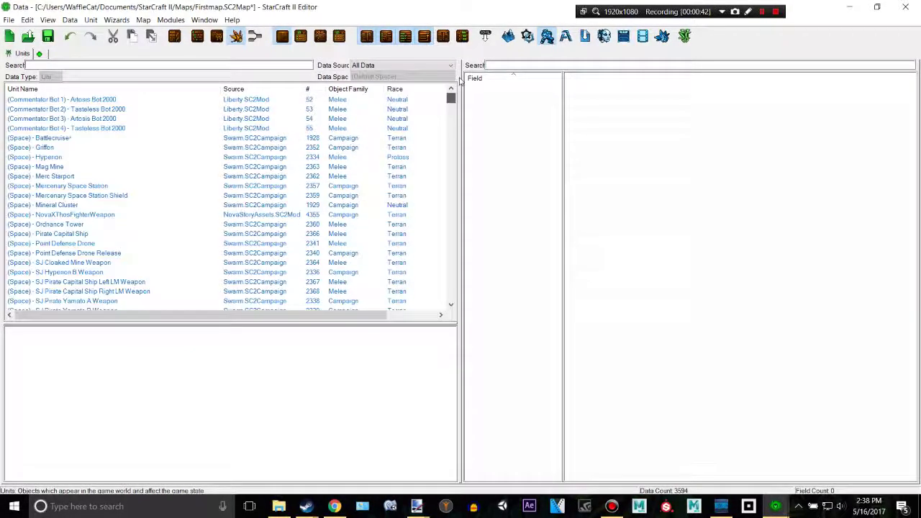
right_click(37, 51)
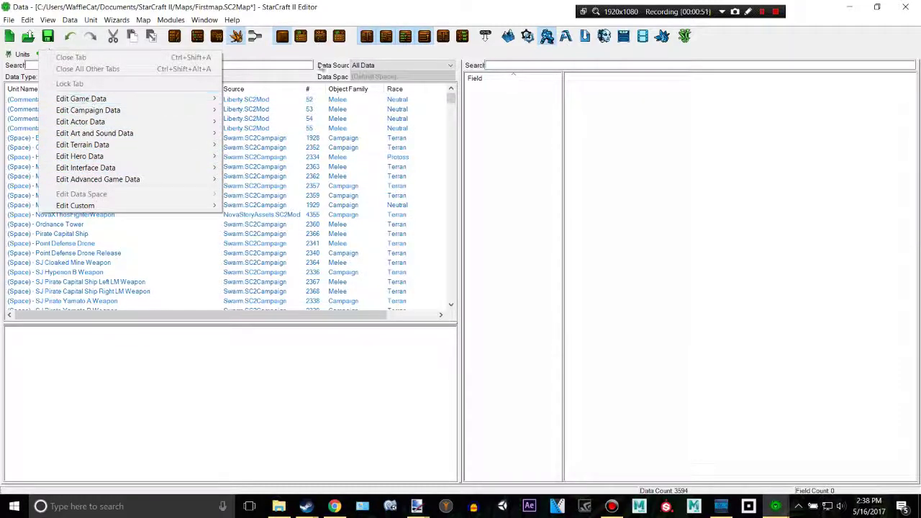
click(324, 57)
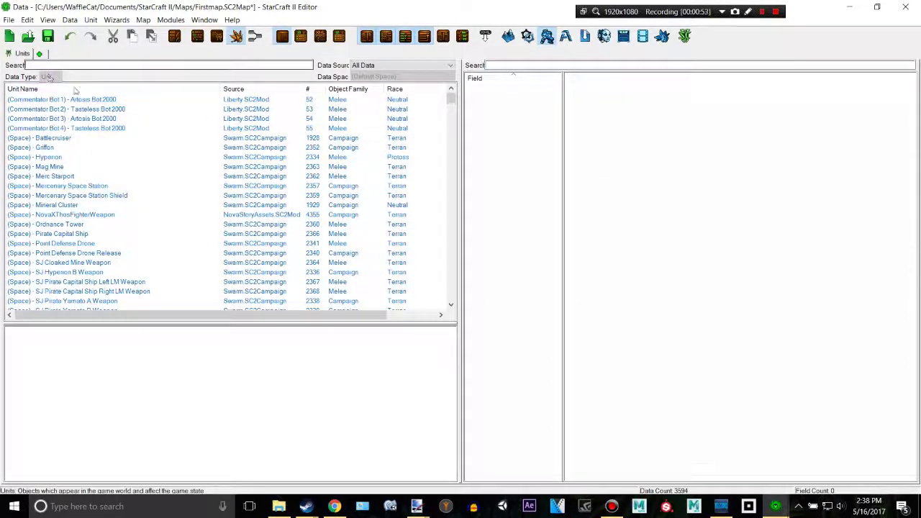
scroll(137, 190, down, 4)
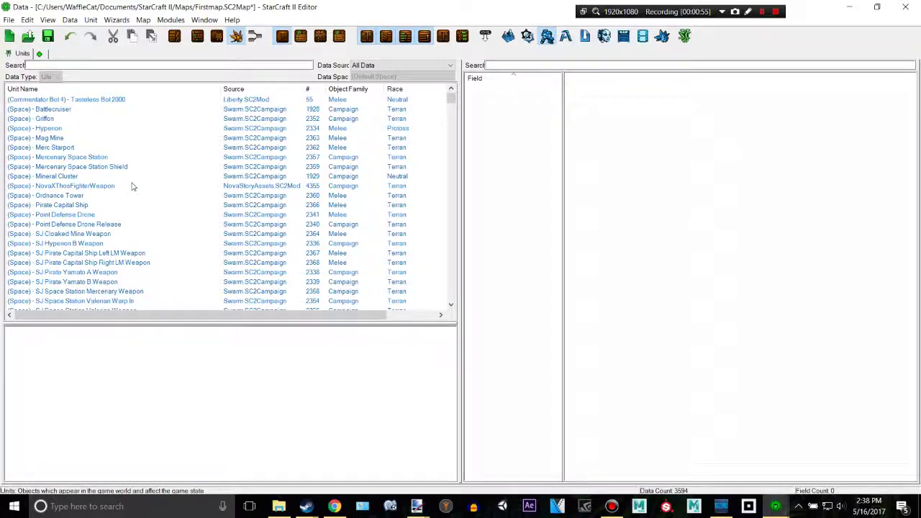
drag(451, 101, 464, 82)
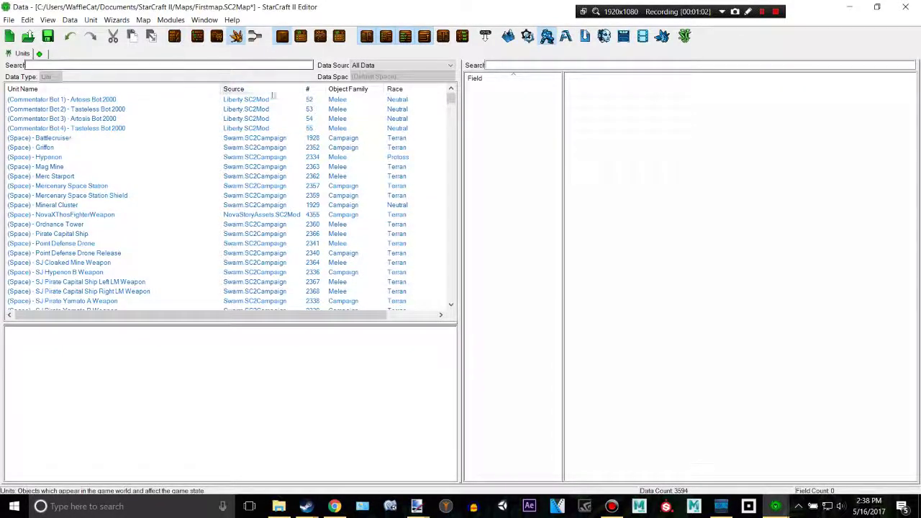
Try the folder view of the unit list with raw data names and return to the flat list
click(193, 40)
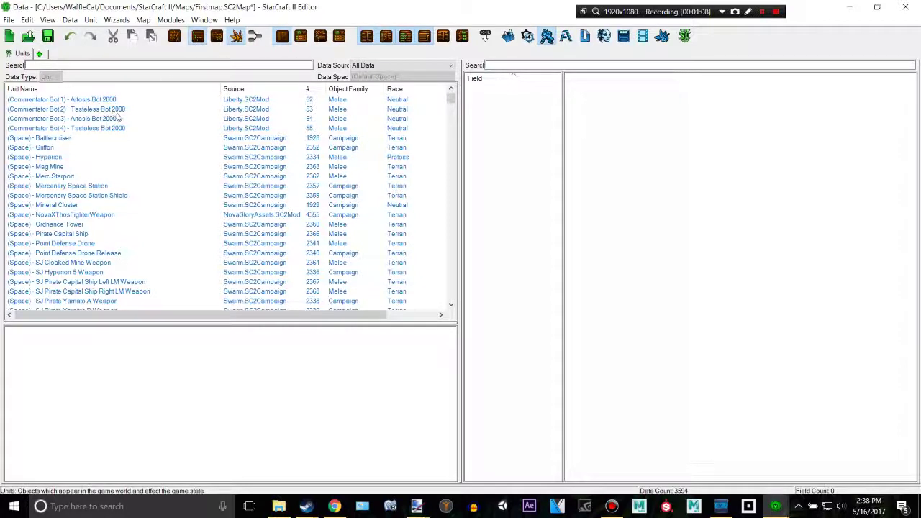
click(198, 39)
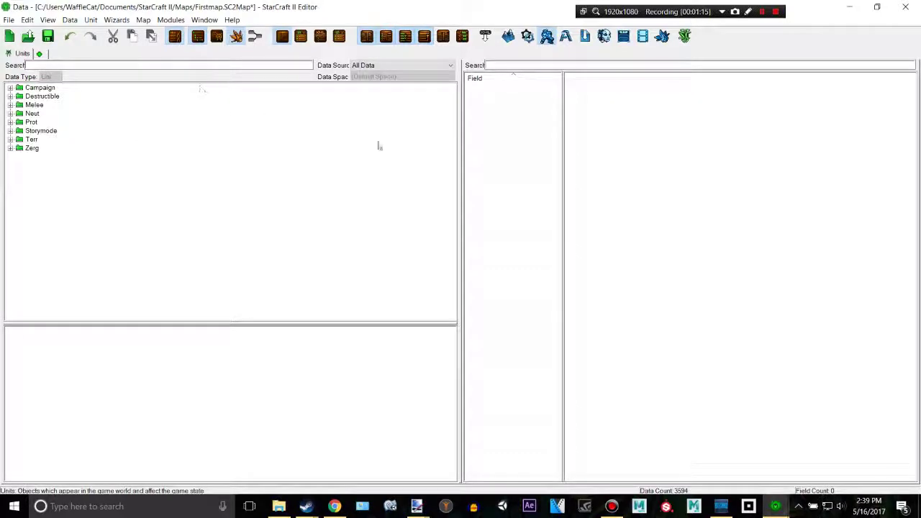
click(198, 36)
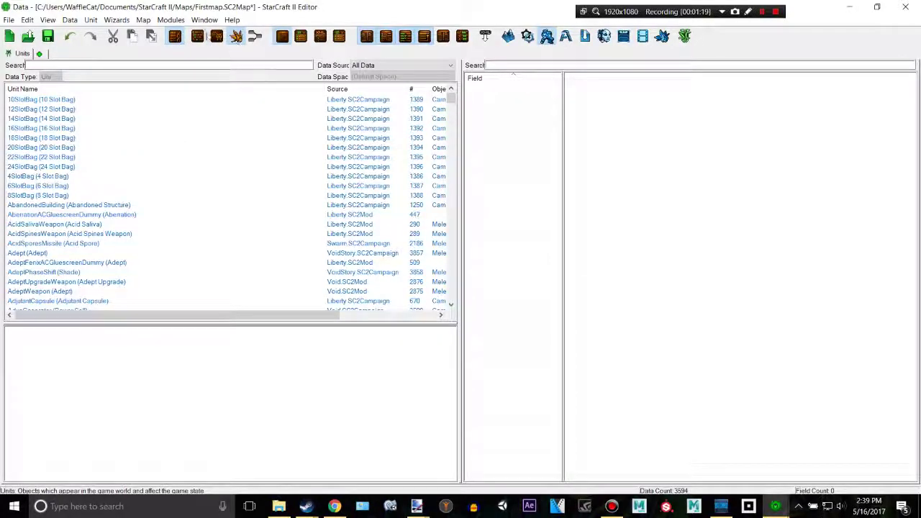
Show objects from all sources in the unit list and toggle between raw data names and display names
click(217, 38)
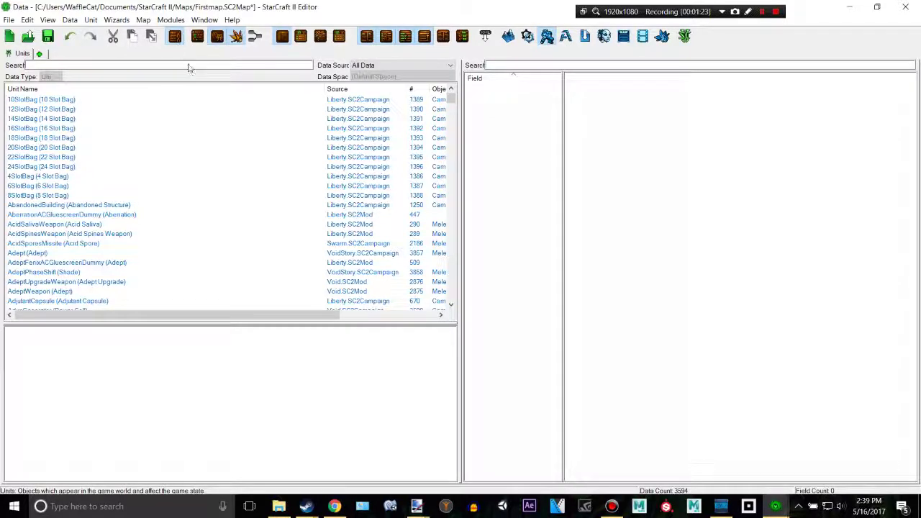
click(176, 39)
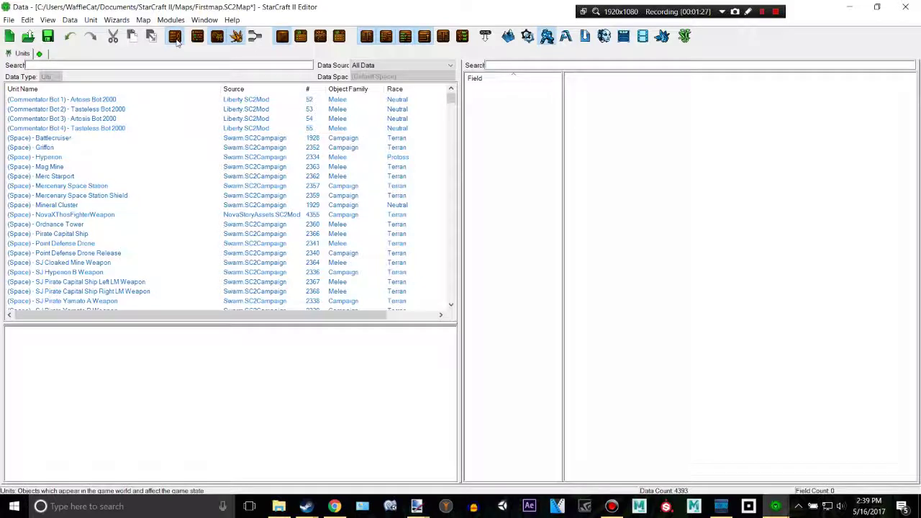
click(176, 39)
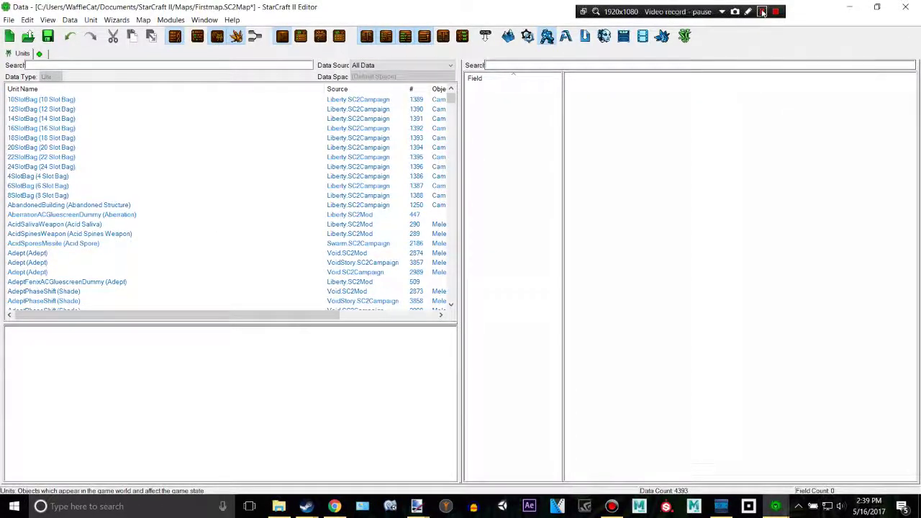
click(762, 12)
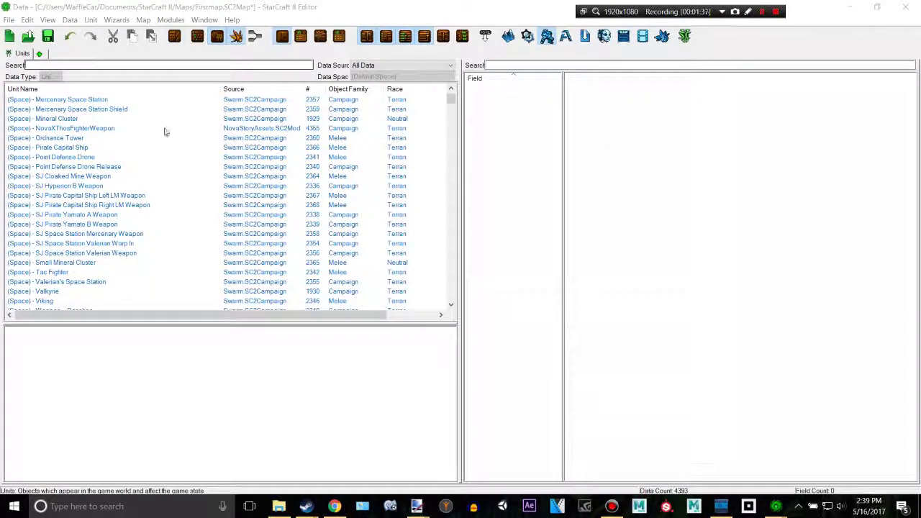
Search the unit list for "Zergling" and stop showing objects from all sources
scroll(165, 132, down, 6)
scroll(327, 182, up, 7)
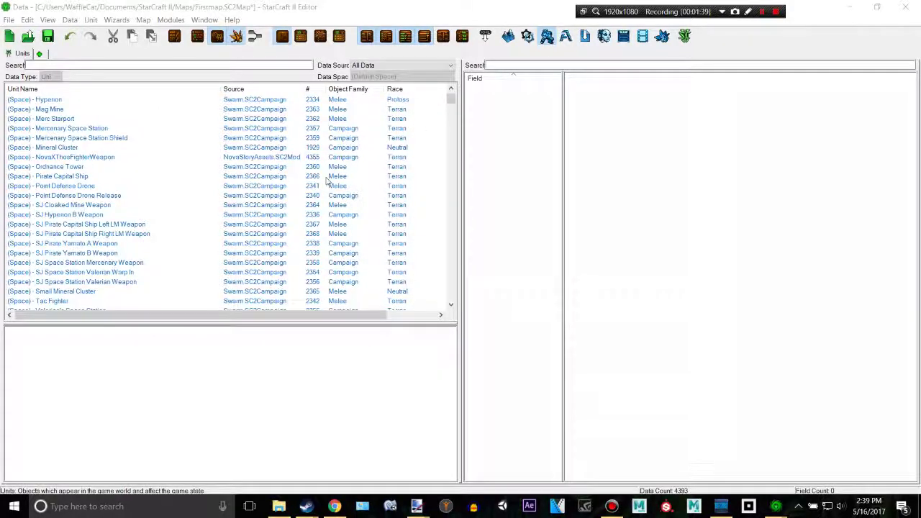
scroll(327, 181, up, 2)
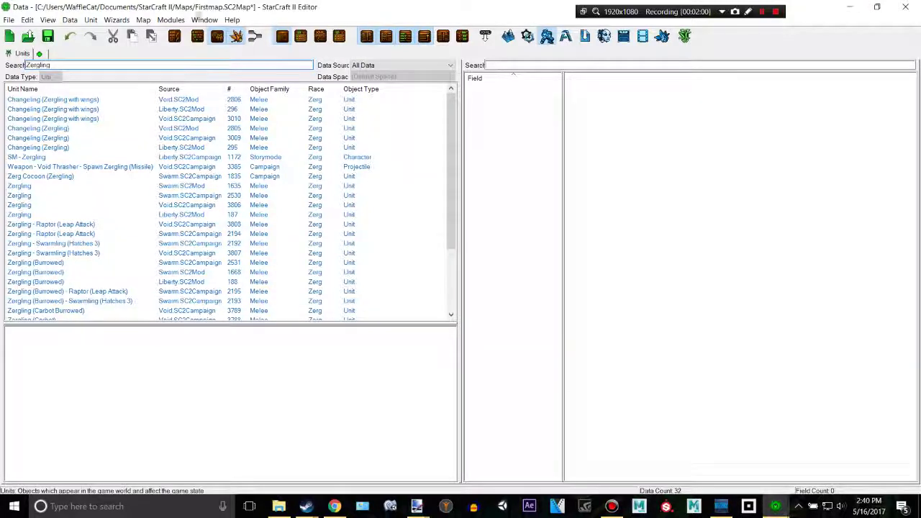
click(214, 36)
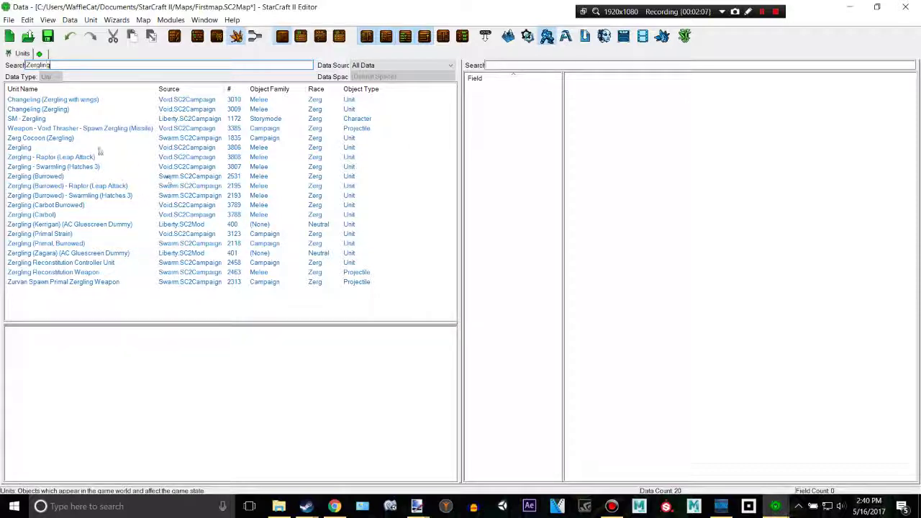
Select the Zergling unit from Void.SC2Campaign and review its linked abilities, actors, behaviors and other objects
click(72, 147)
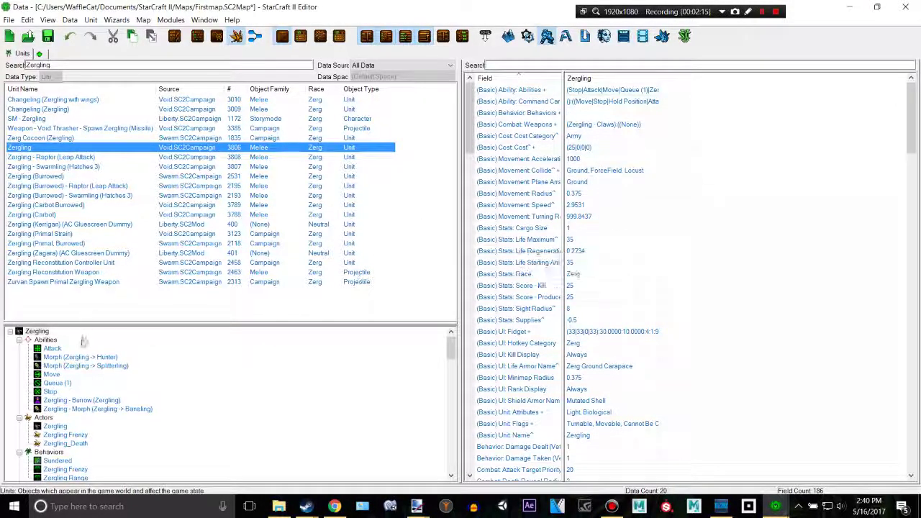
scroll(76, 386, down, 3)
scroll(75, 386, down, 10)
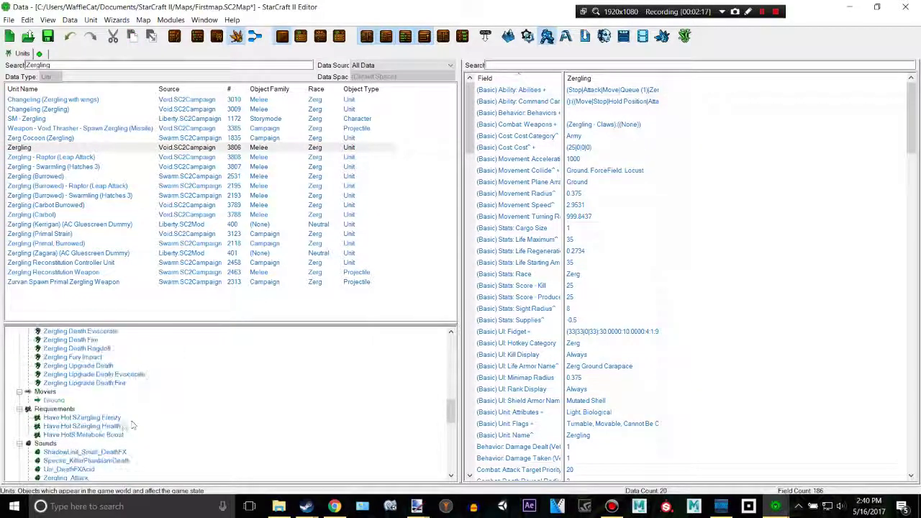
scroll(240, 403, up, 13)
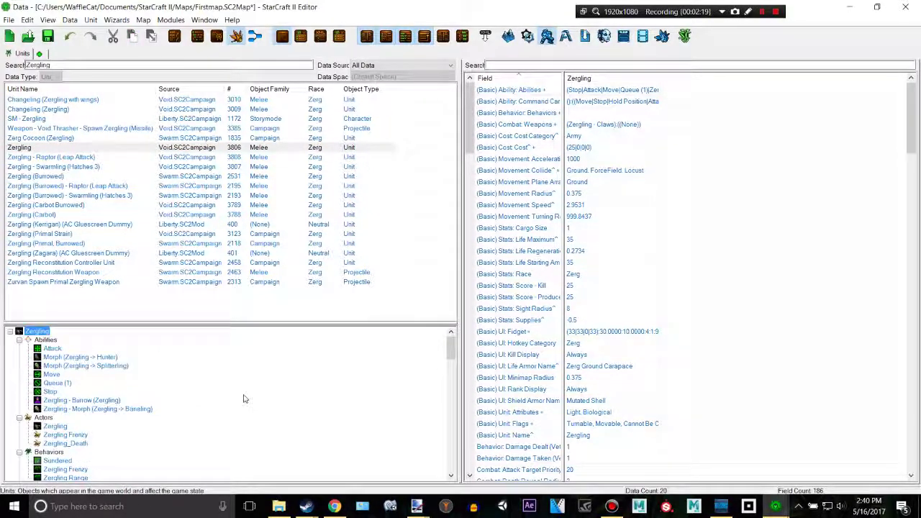
Open the Zergling unit in the Data Navigator and examine how its node graph links to other objects
click(255, 36)
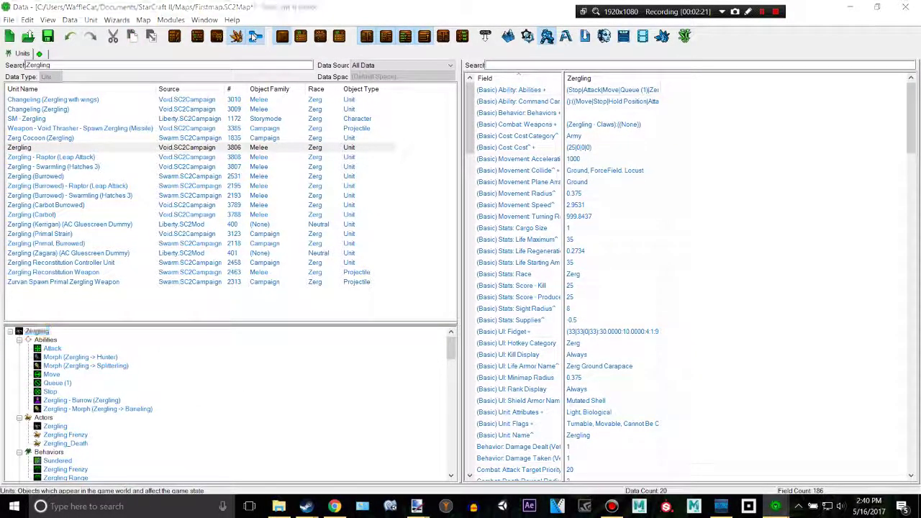
scroll(793, 281, down, 6)
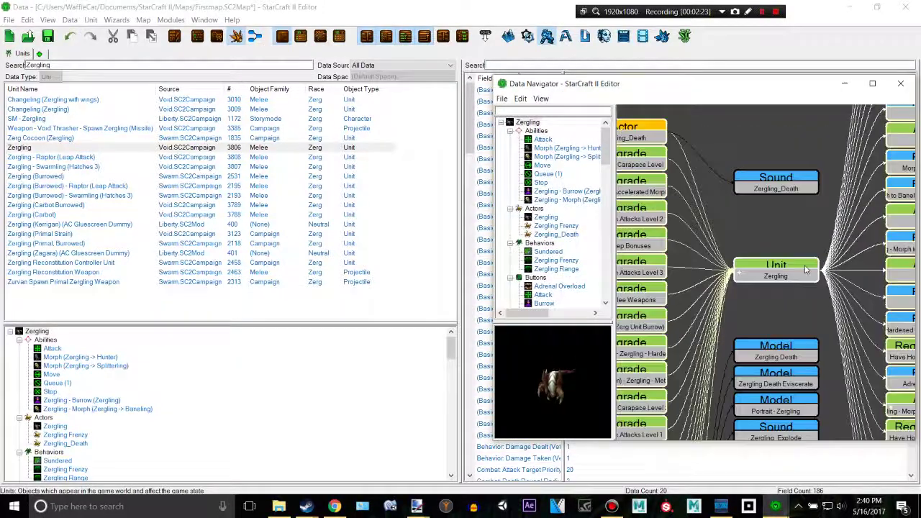
scroll(792, 281, down, 3)
right_drag(835, 296, 727, 308)
scroll(728, 307, up, 3)
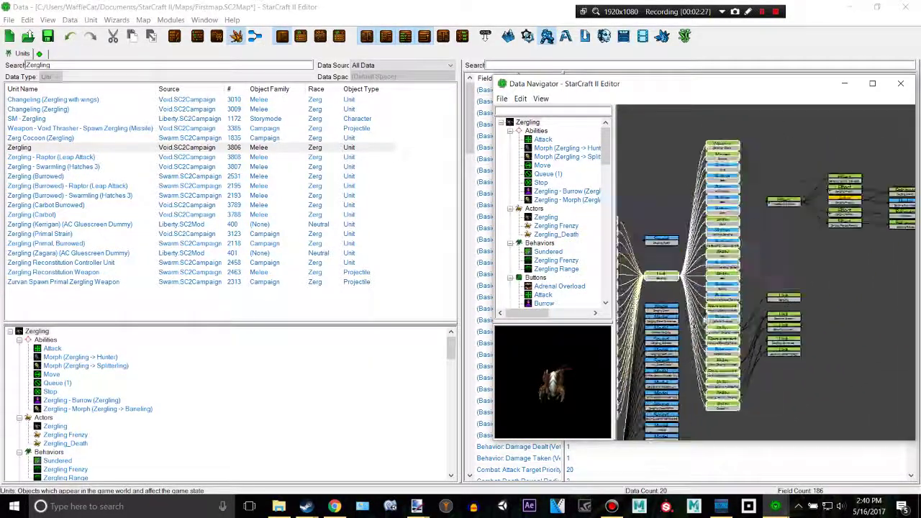
scroll(670, 291, up, 4)
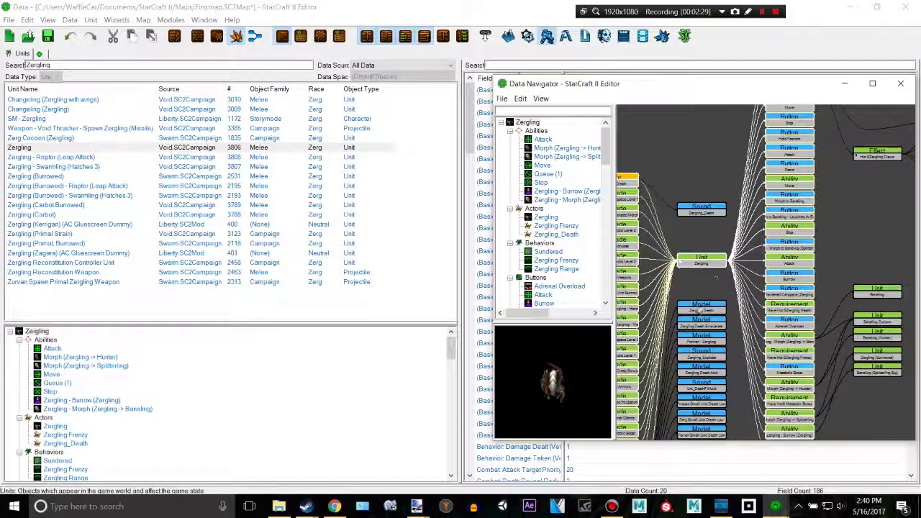
right_drag(756, 258, 729, 193)
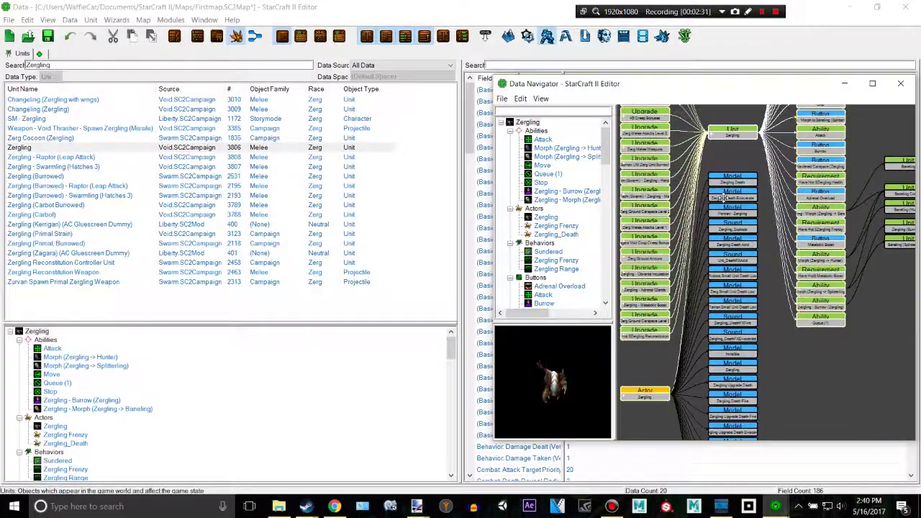
Preview the Zergling Death and Zergling Death Eviscerate models from the node graph
scroll(728, 198, down, 1)
scroll(720, 278, up, 2)
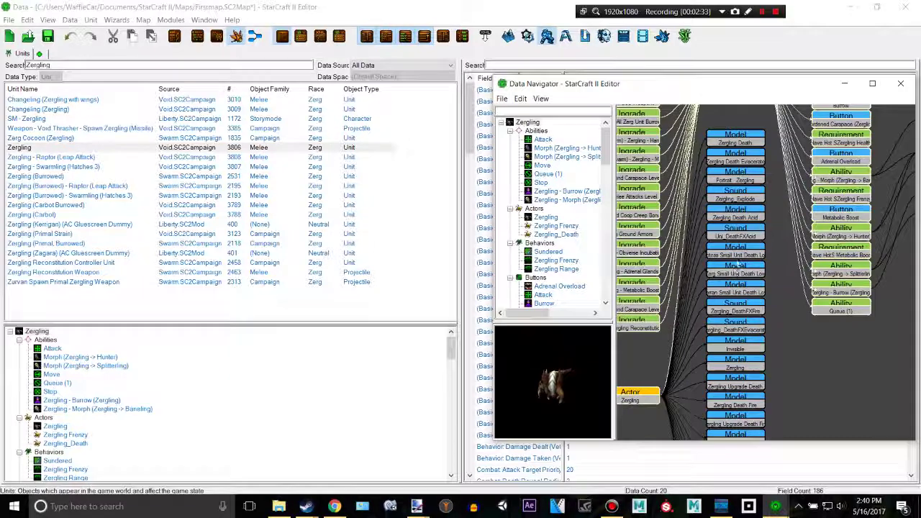
scroll(734, 248, up, 2)
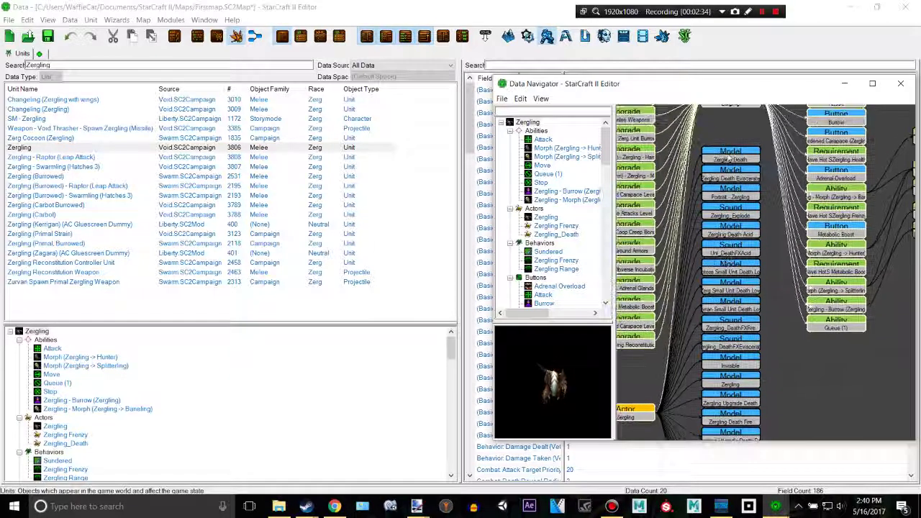
click(731, 155)
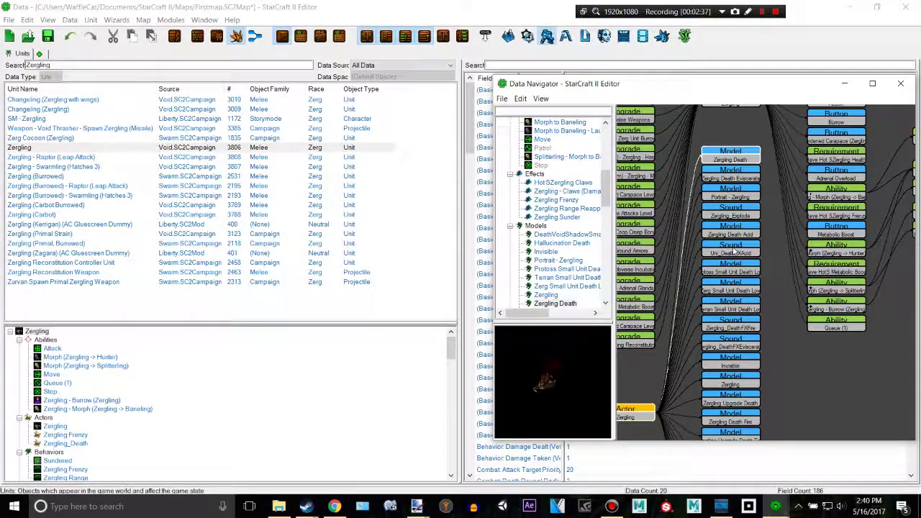
click(751, 177)
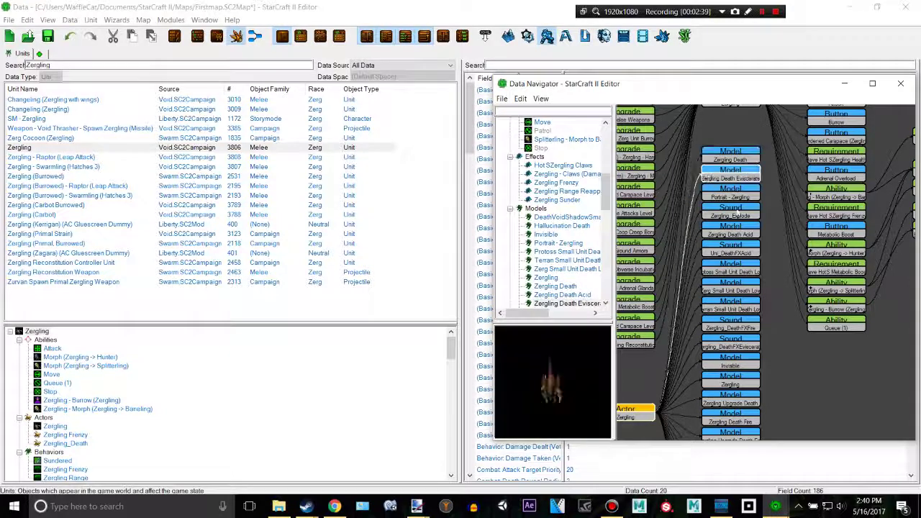
Preview the Zergling_Explode sound and examine the graph's effect, behavior, ability and button nodes before closing the Data Navigator
click(748, 215)
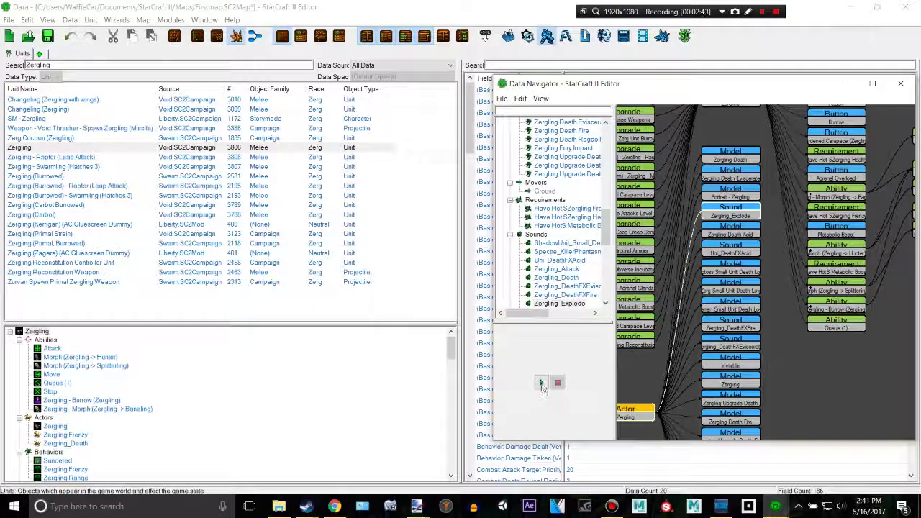
scroll(740, 295, down, 1)
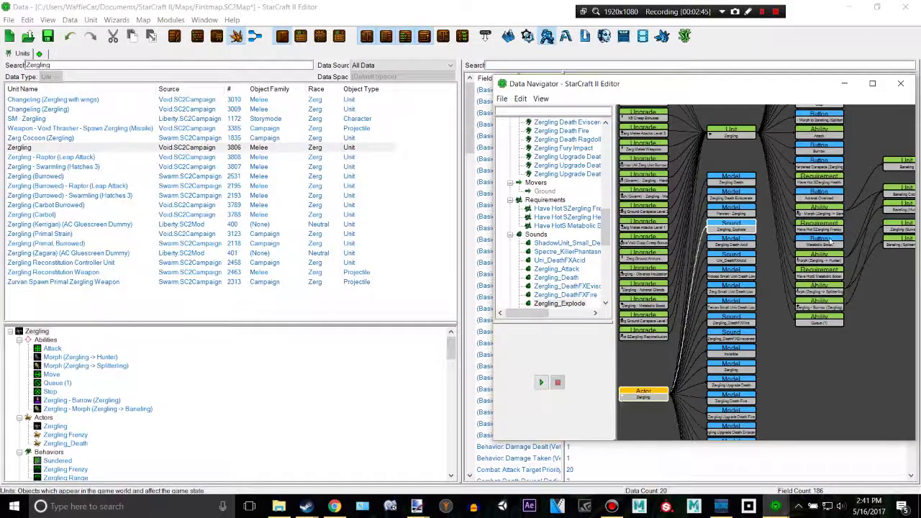
drag(792, 232, 604, 332)
drag(820, 165, 746, 234)
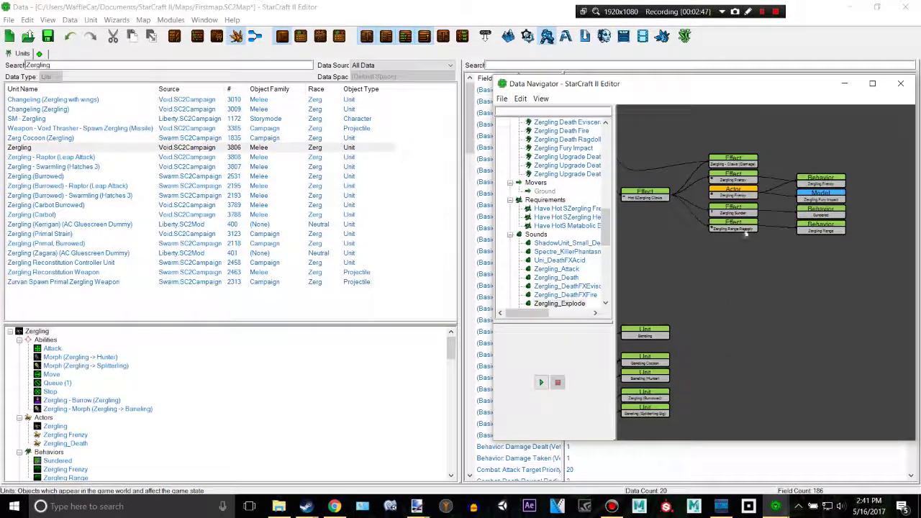
scroll(770, 237, up, 3)
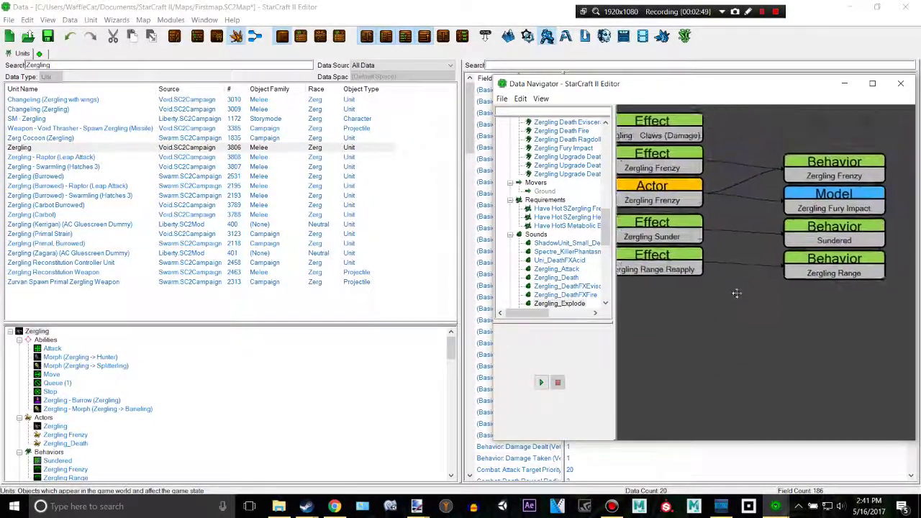
scroll(719, 283, down, 3)
drag(674, 310, 745, 261)
scroll(724, 251, up, 3)
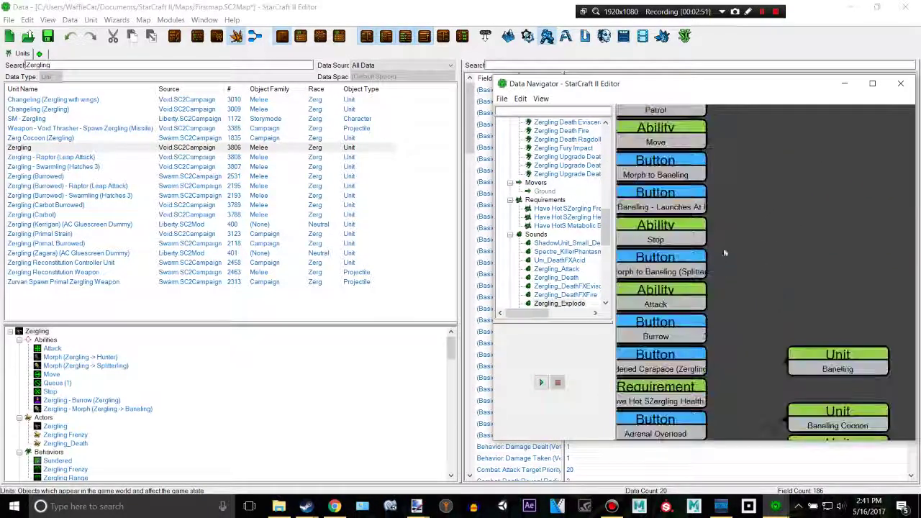
click(900, 84)
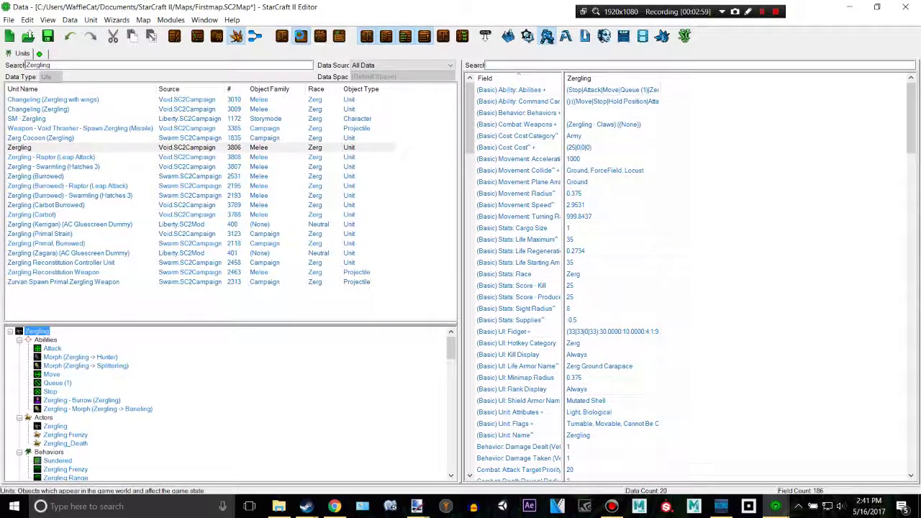
Show the Zergling's data in the detail view and as XML, examining the unit entries in Void.SC2Campaign
click(321, 37)
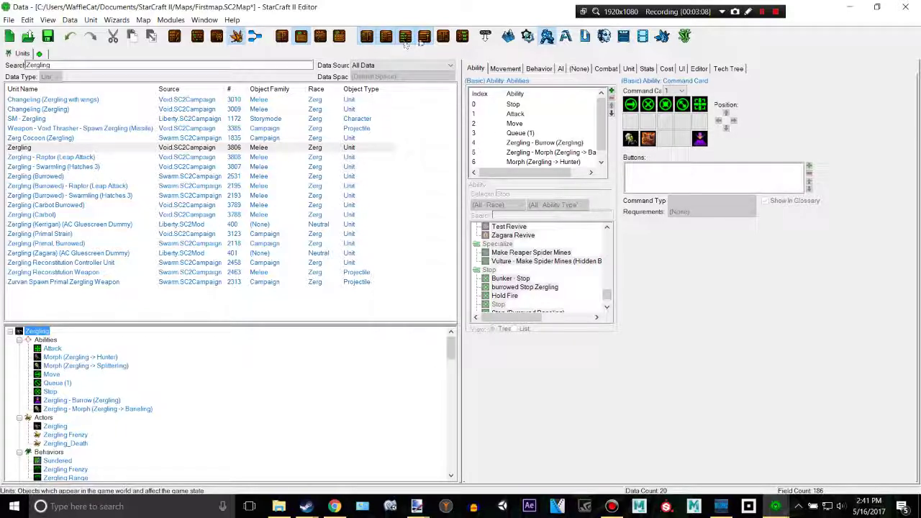
click(320, 37)
scroll(624, 268, down, 5)
click(625, 268)
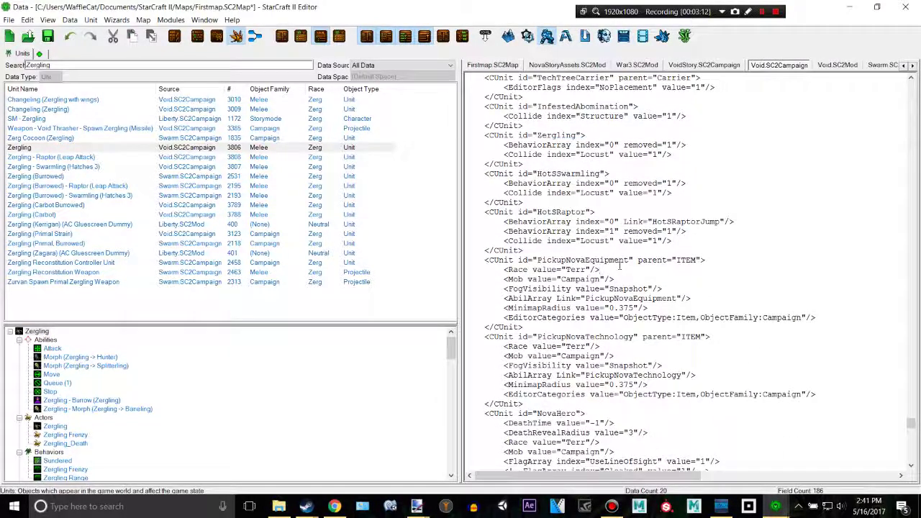
scroll(625, 268, up, 6)
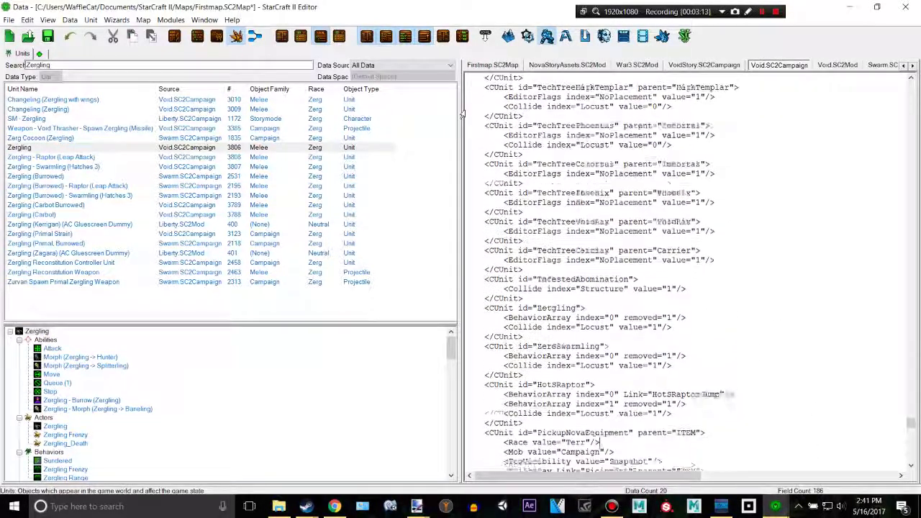
click(463, 36)
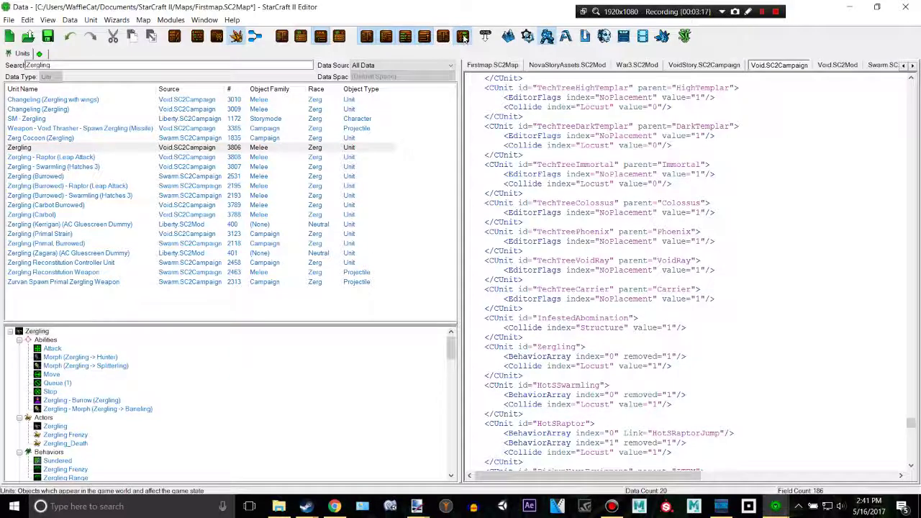
scroll(613, 257, down, 7)
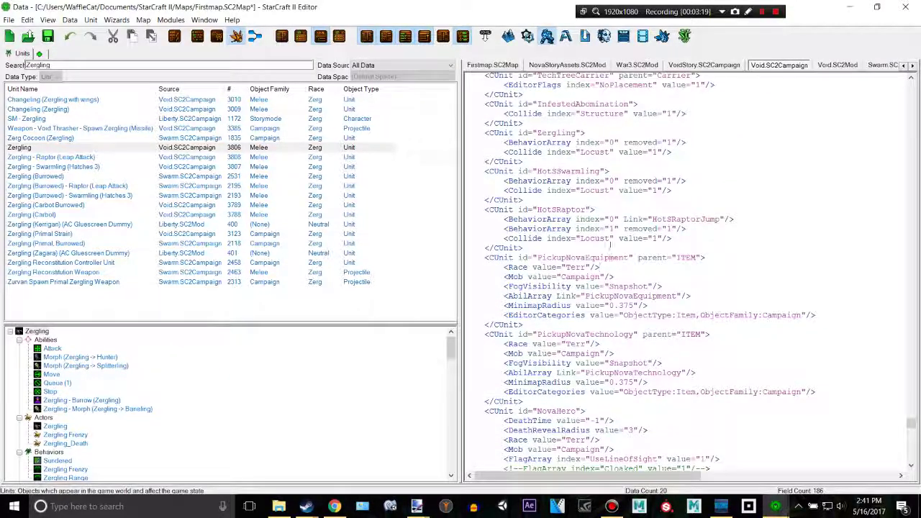
double_click(611, 257)
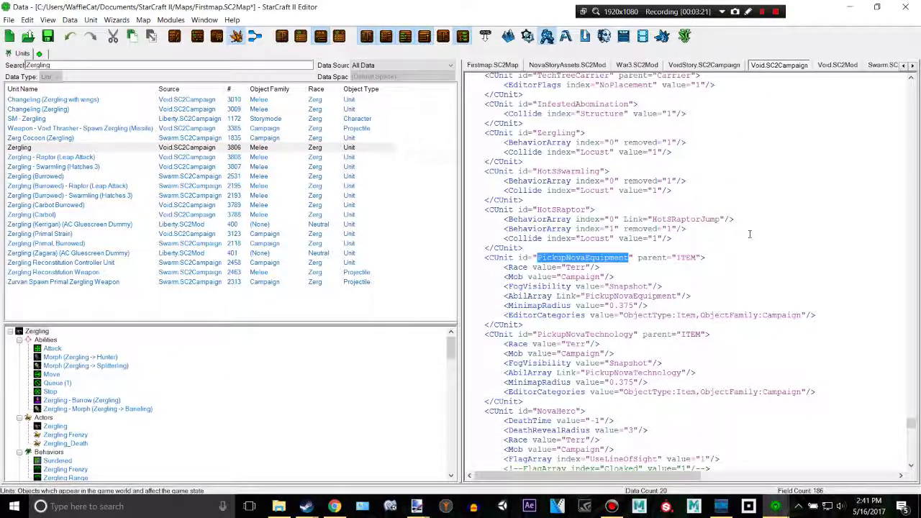
scroll(703, 308, down, 5)
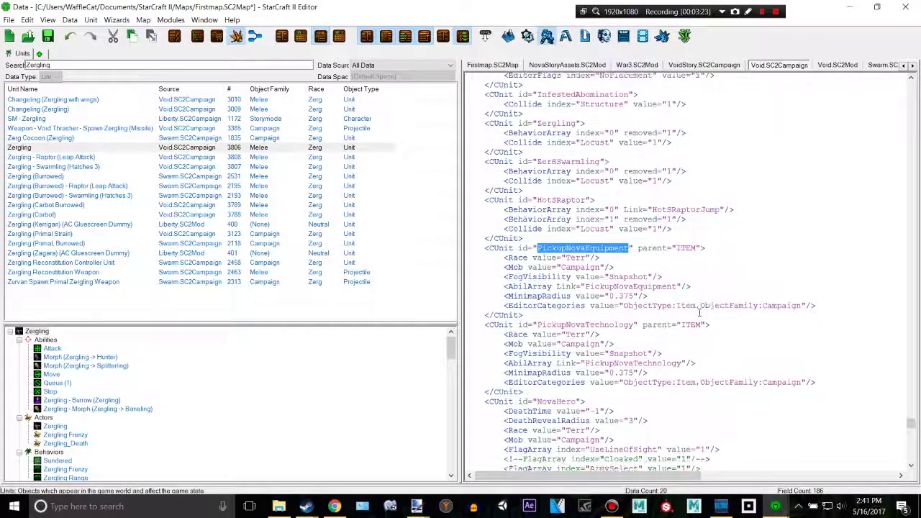
click(699, 312)
scroll(647, 257, up, 2)
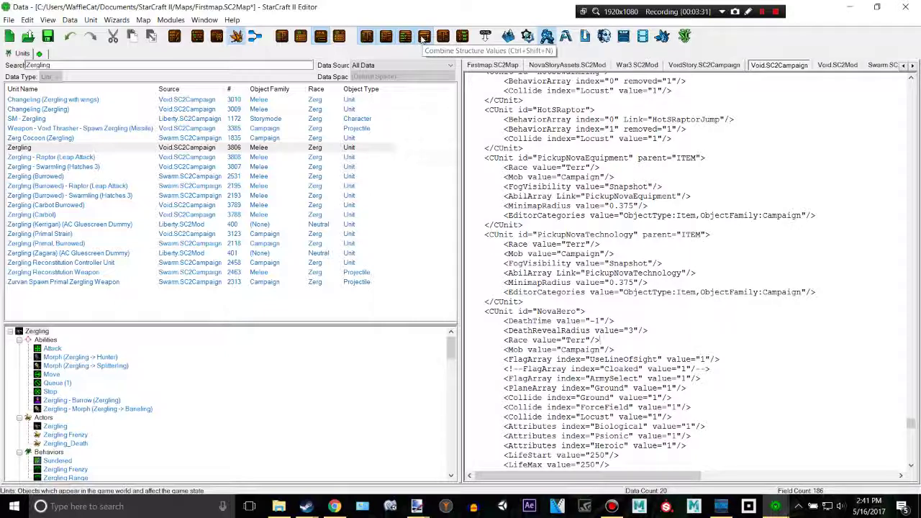
Return the Zergling's fields to the table view and review its linked buttons, effects and models
click(343, 40)
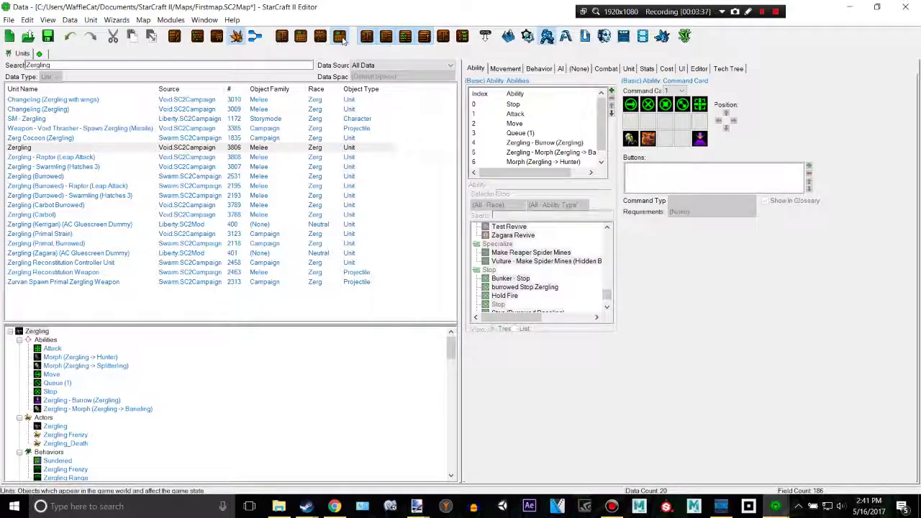
click(287, 44)
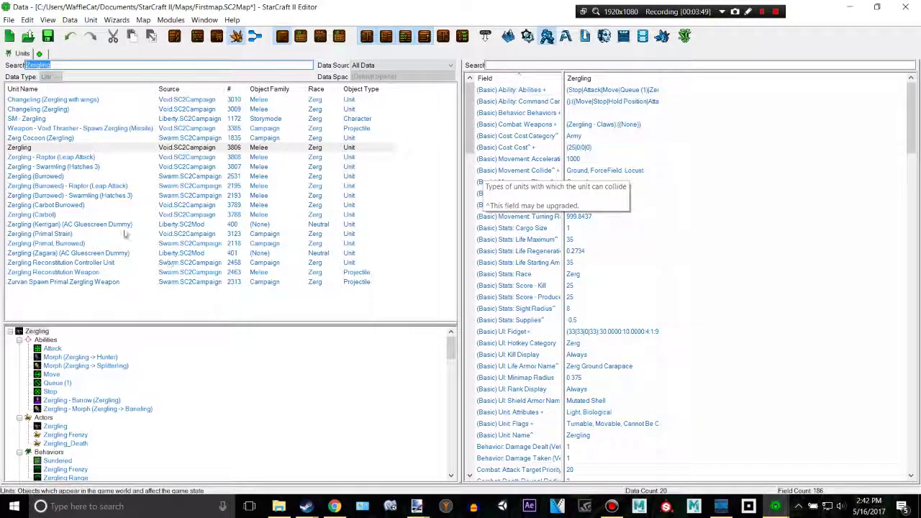
click(29, 147)
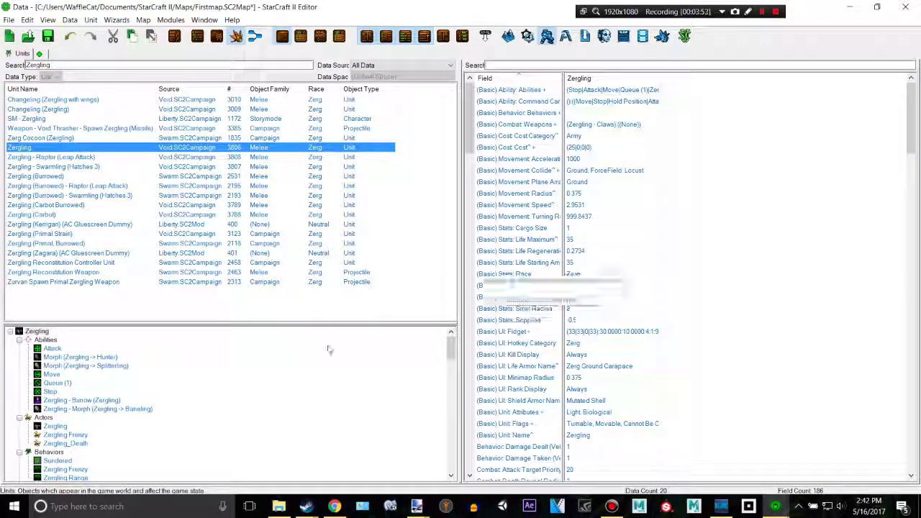
click(113, 403)
scroll(107, 432, down, 8)
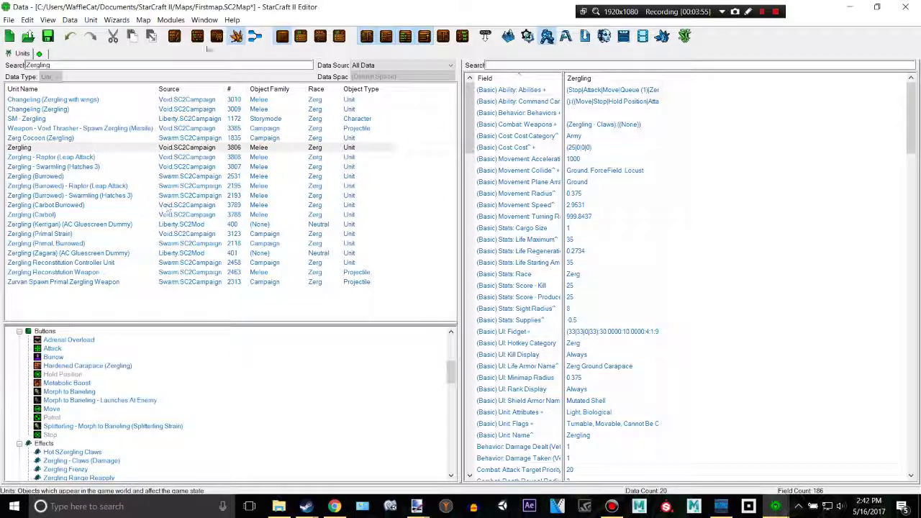
scroll(105, 457, down, 5)
scroll(306, 377, up, 1)
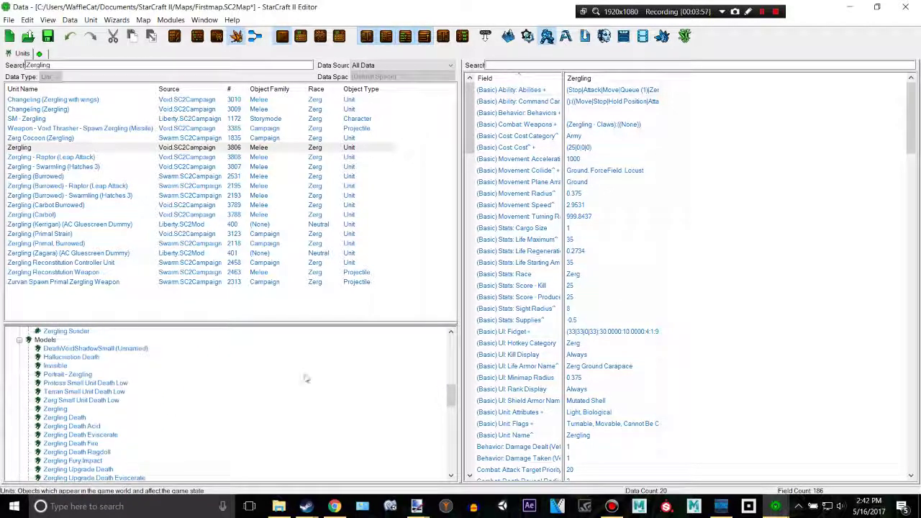
drag(453, 403, 452, 340)
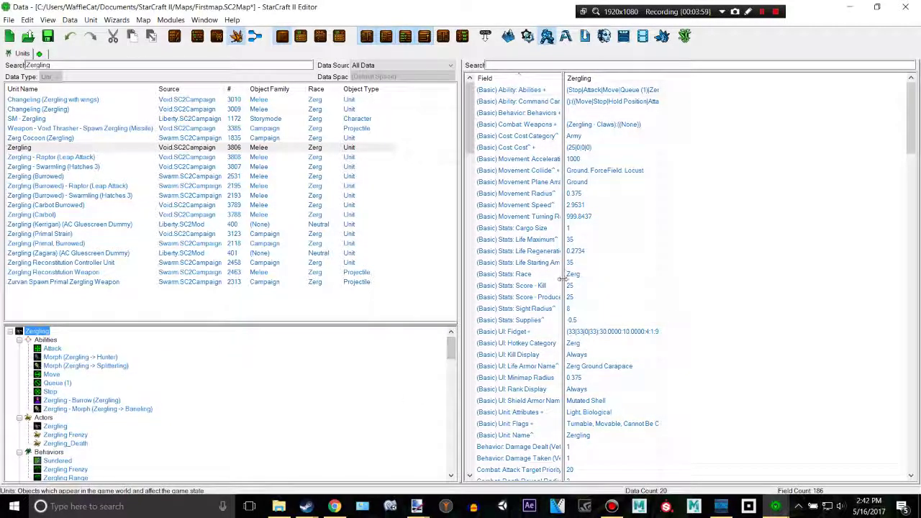
Examine the Zergling's field list, from the basic movement and stats fields to the combat and tech tree fields
drag(911, 115, 890, 432)
scroll(895, 372, up, 20)
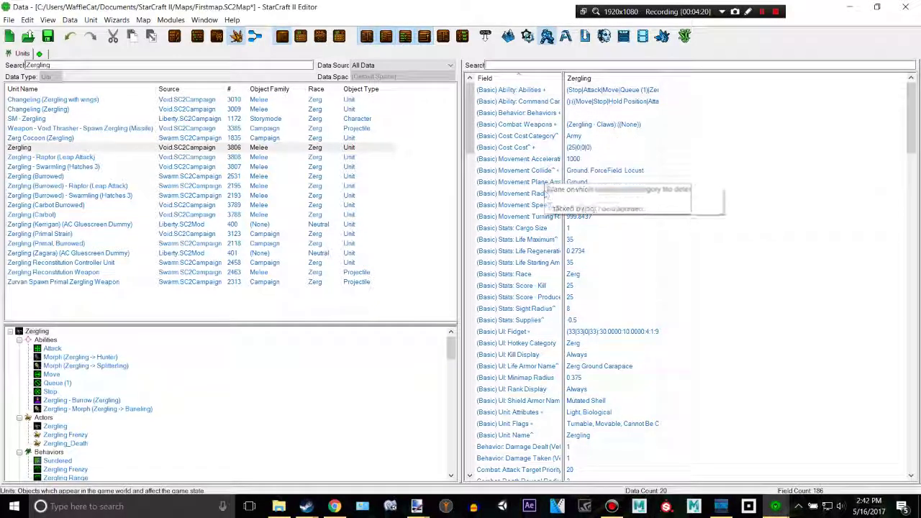
scroll(598, 314, down, 2)
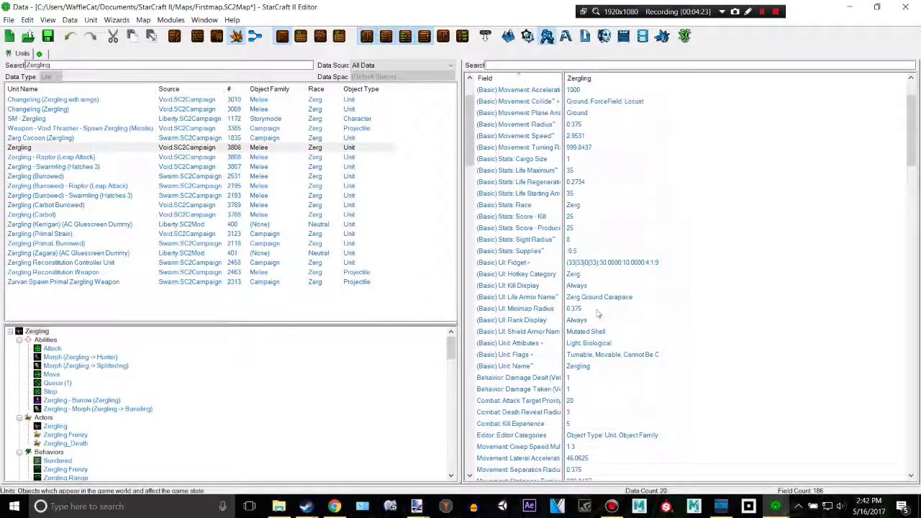
scroll(598, 314, down, 2)
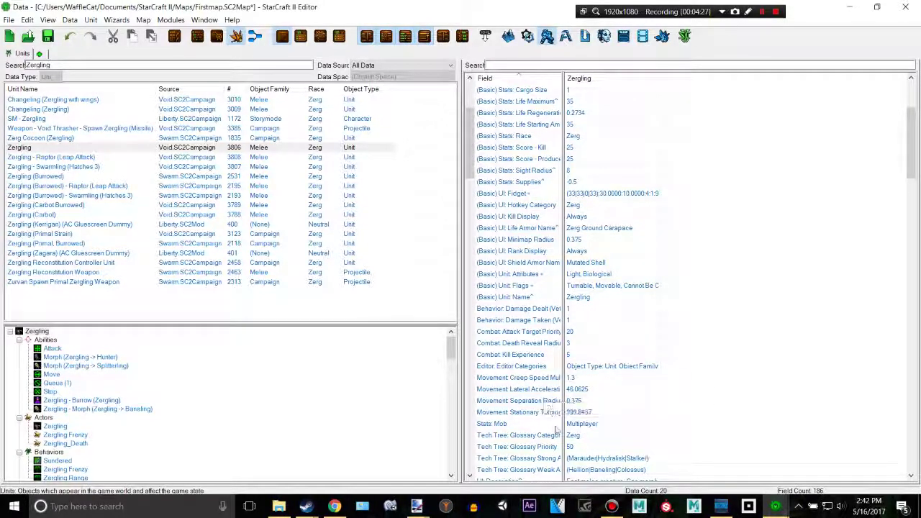
scroll(556, 430, down, 2)
scroll(558, 428, up, 6)
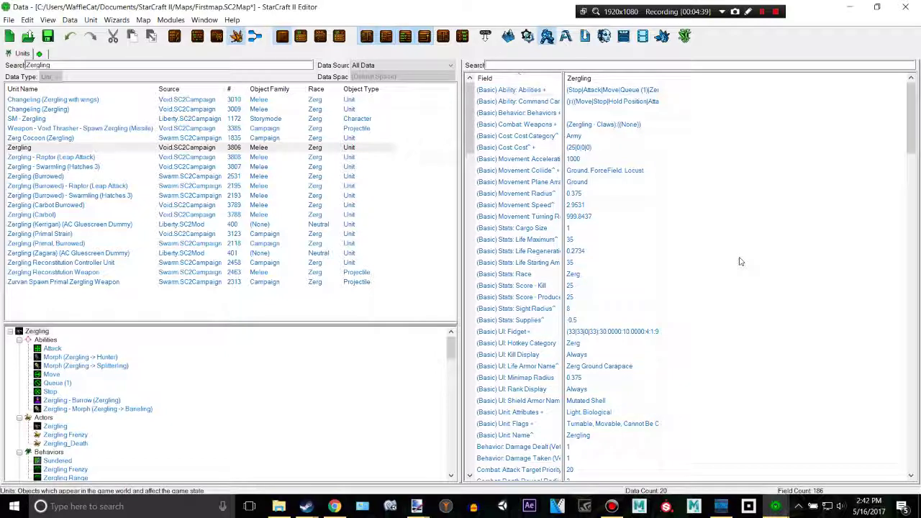
Set the Zergling's Life Maximum to 1000
click(580, 252)
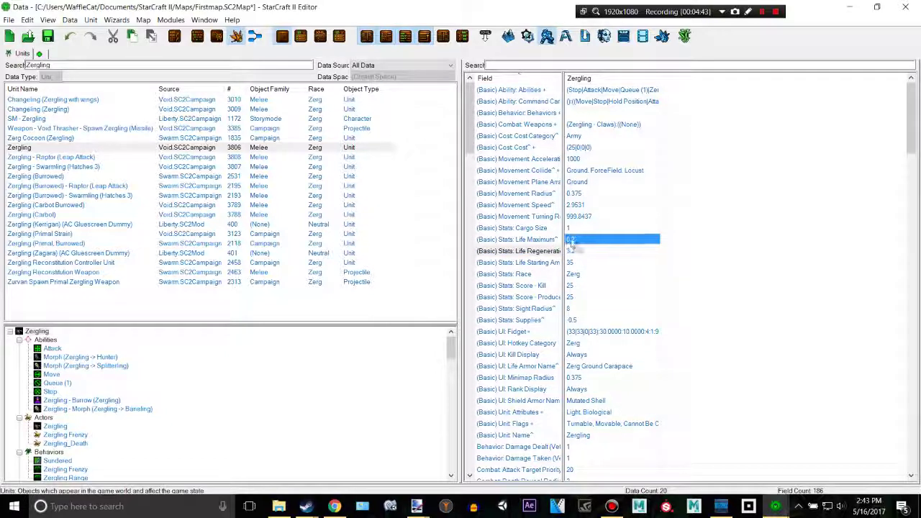
right_click(574, 242)
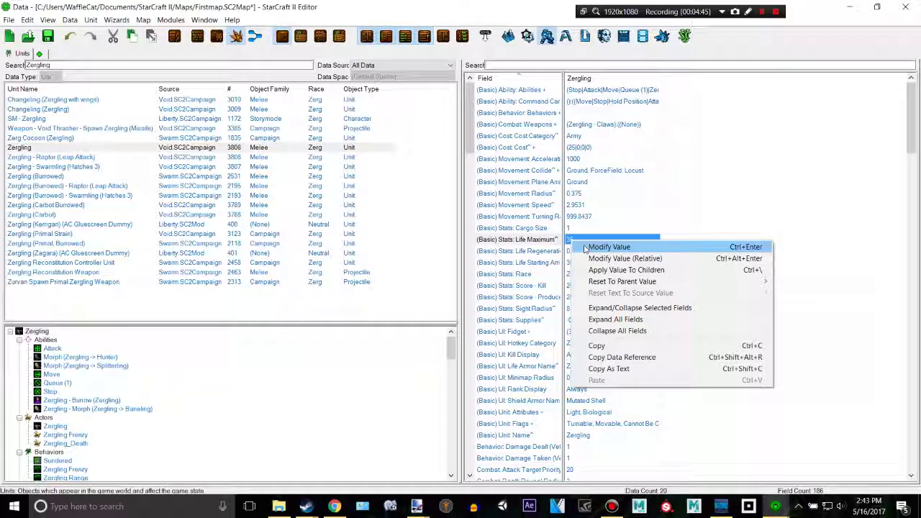
click(585, 248)
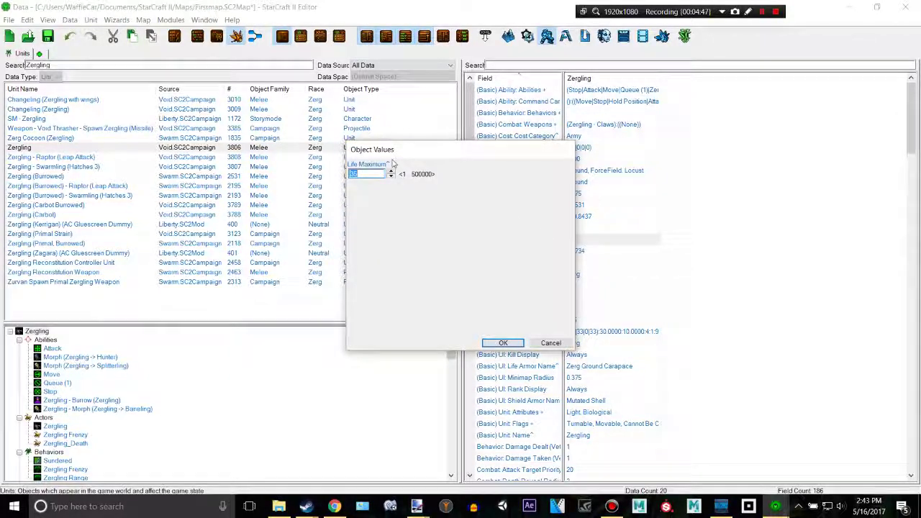
drag(393, 150, 256, 138)
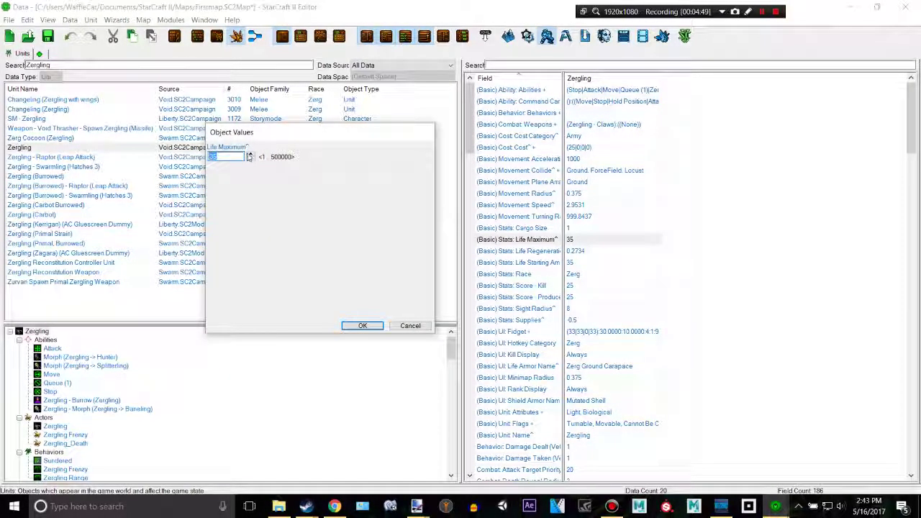
double_click(234, 157)
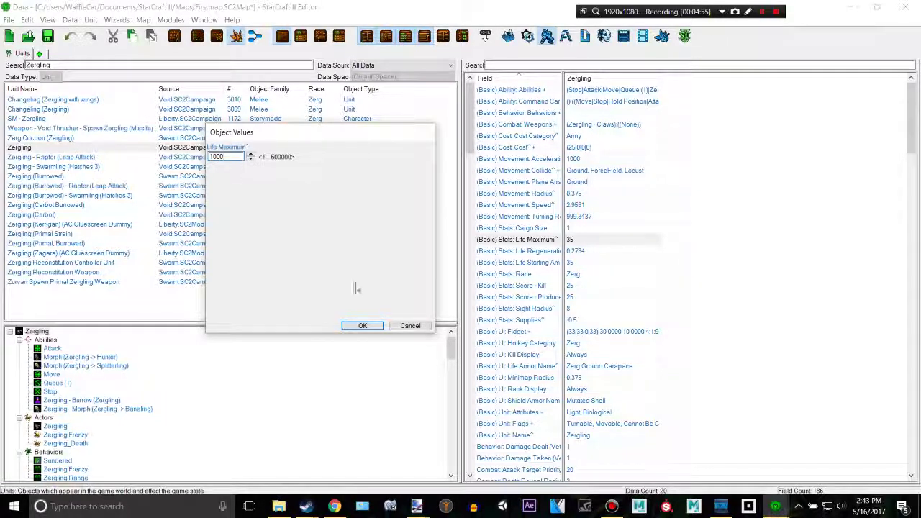
click(363, 325)
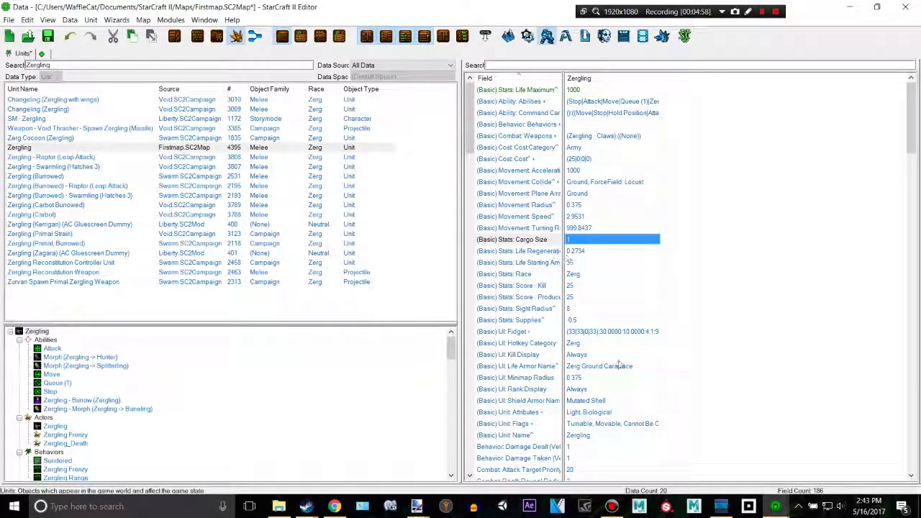
Compare the modified Life Maximum field with the Zergling's unmodified fields
click(572, 90)
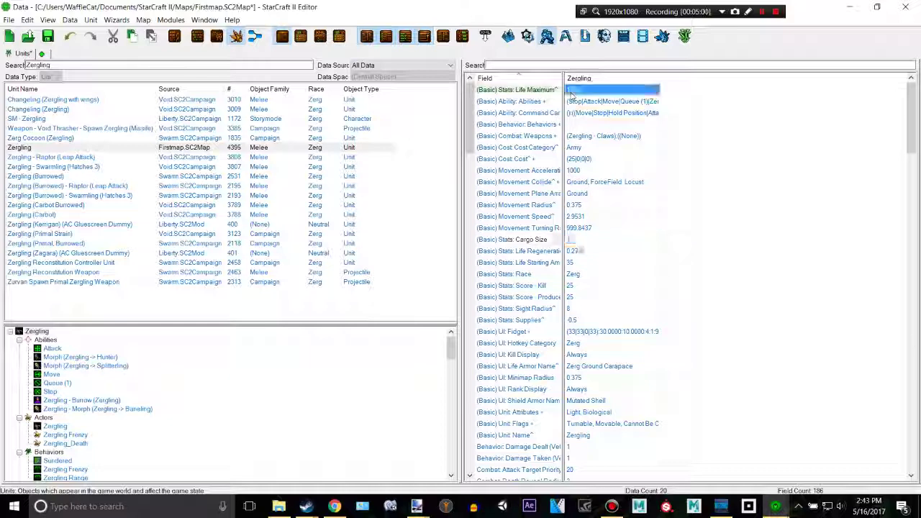
click(648, 183)
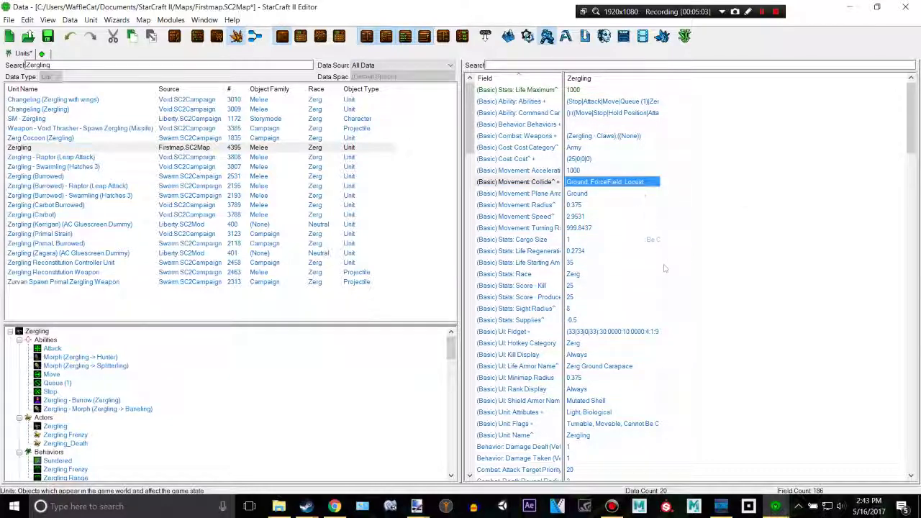
scroll(662, 281, down, 5)
scroll(660, 292, up, 5)
click(569, 90)
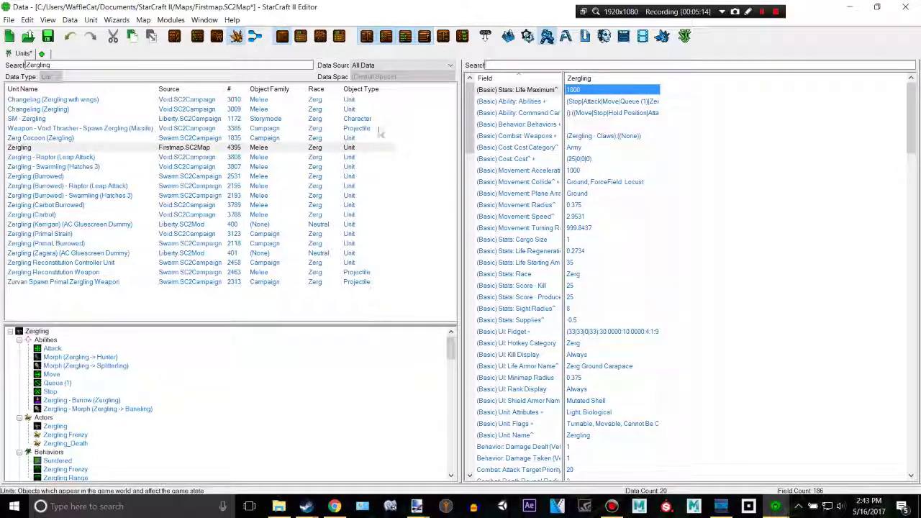
Close the Data module and examine the map's terrain and placed objects in the Terrain module
click(910, 7)
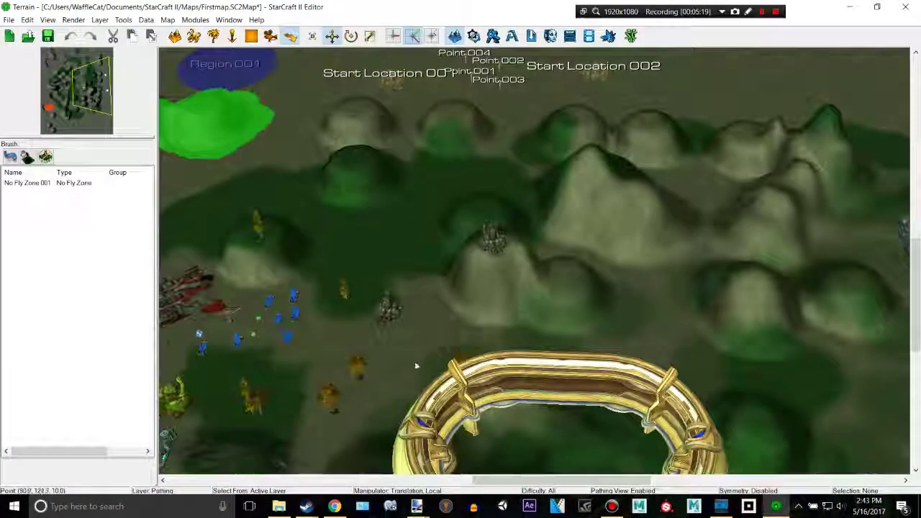
scroll(416, 365, up, 2)
right_drag(494, 303, 748, 117)
right_drag(396, 306, 628, 416)
right_drag(714, 228, 508, 352)
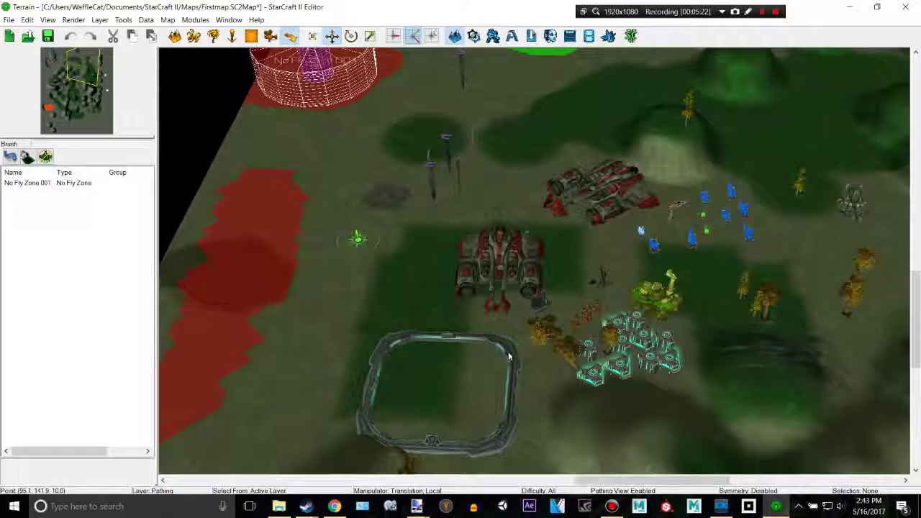
scroll(508, 352, down, 4)
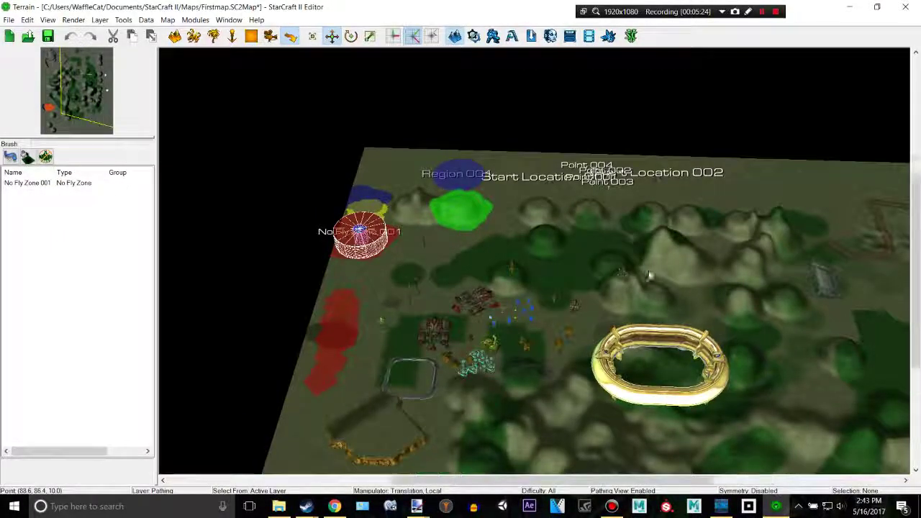
right_drag(725, 334, 578, 209)
middle_drag(580, 211, 557, 288)
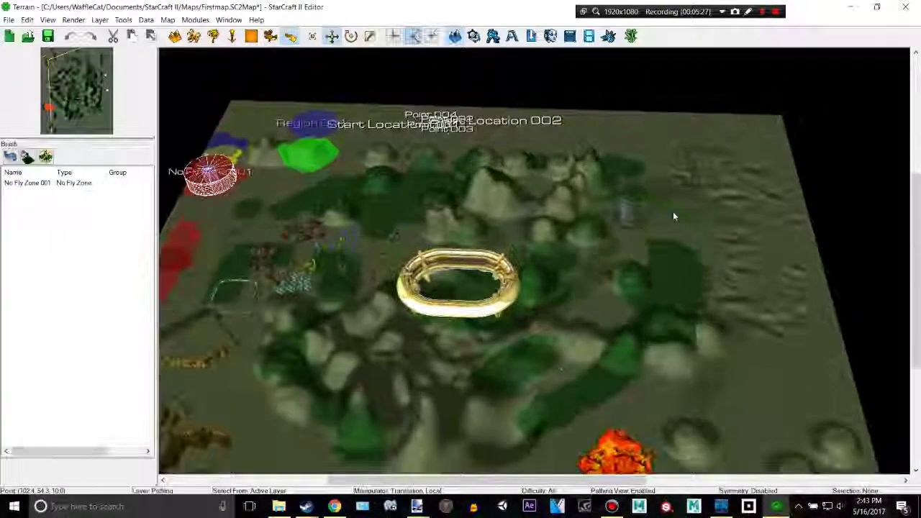